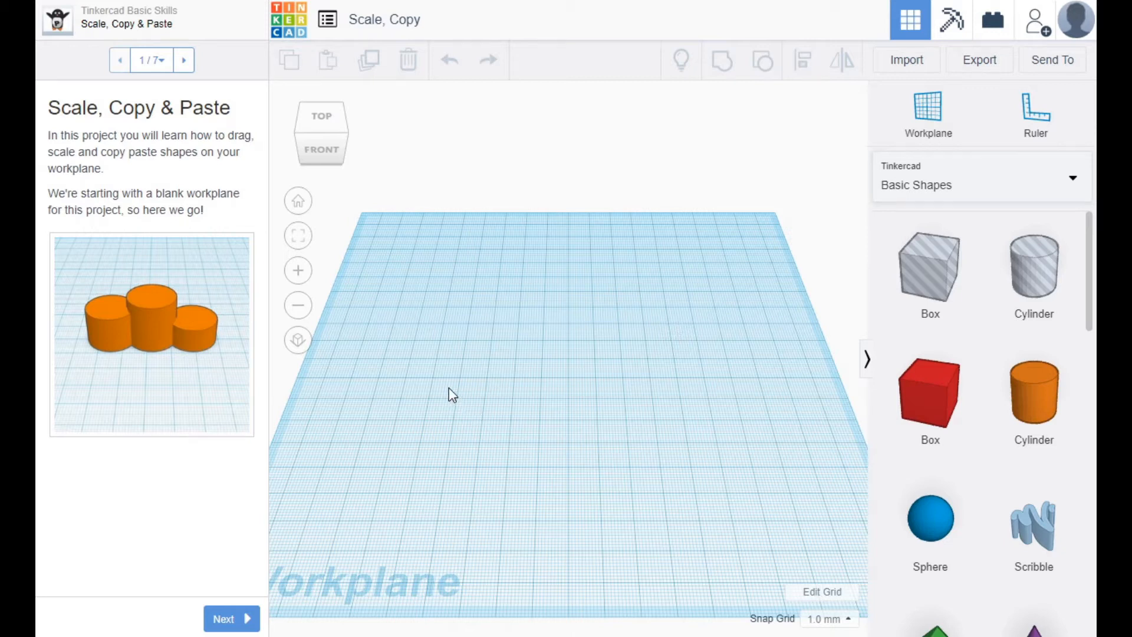
- Advance the lesson to step 2, Add Shapes to the Workplane, and review its instructions
left_click(184, 60)
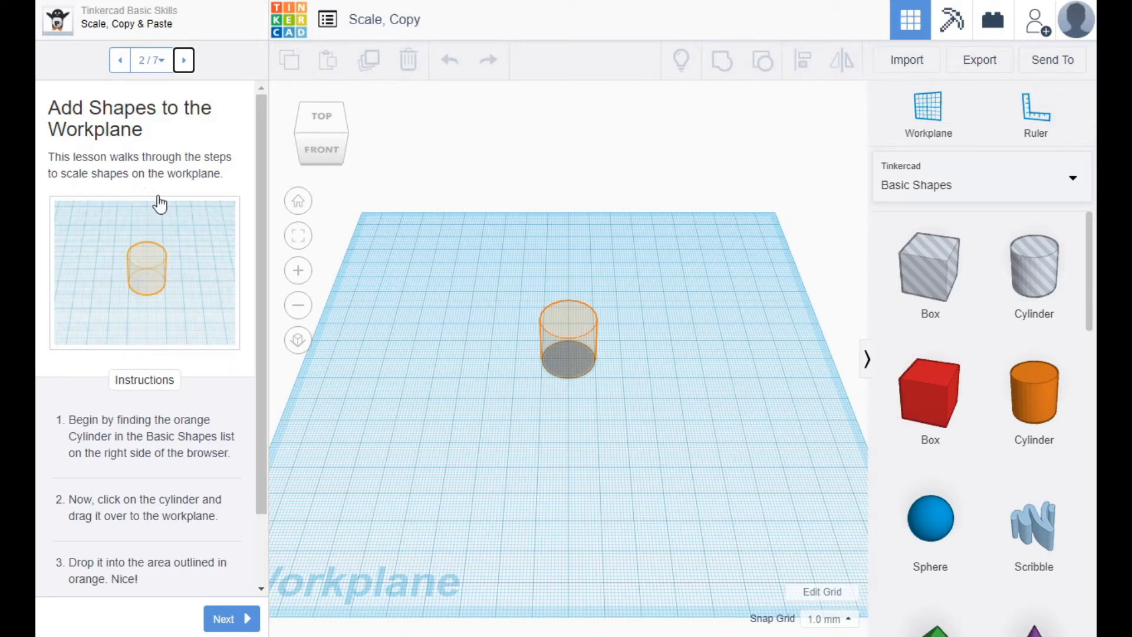
scroll(112, 442, "down", 2)
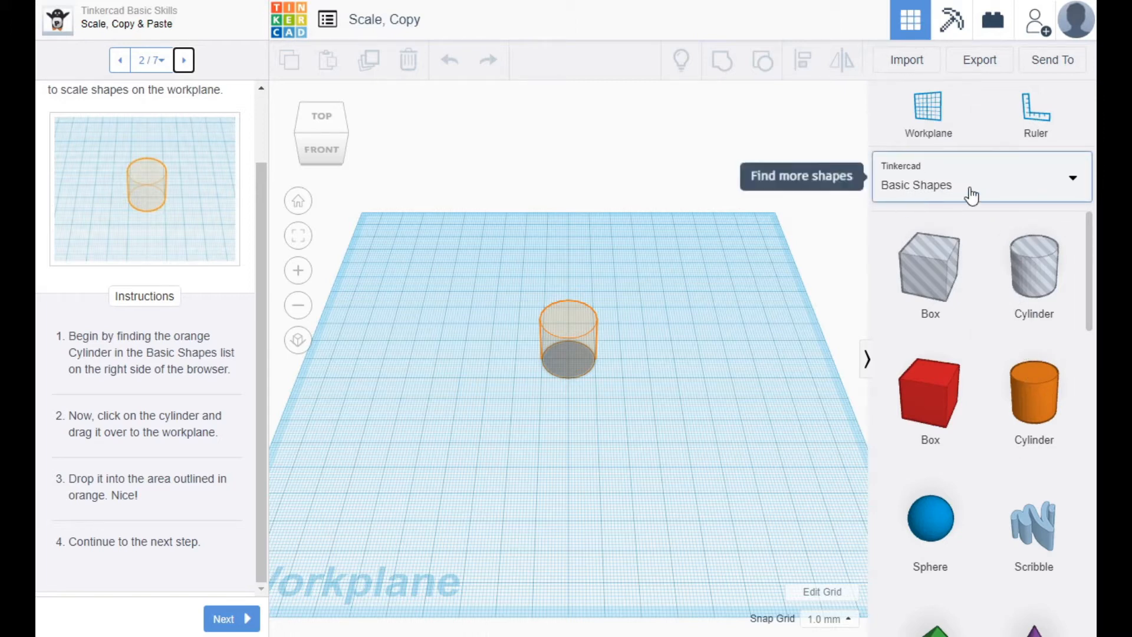
left_click(866, 359)
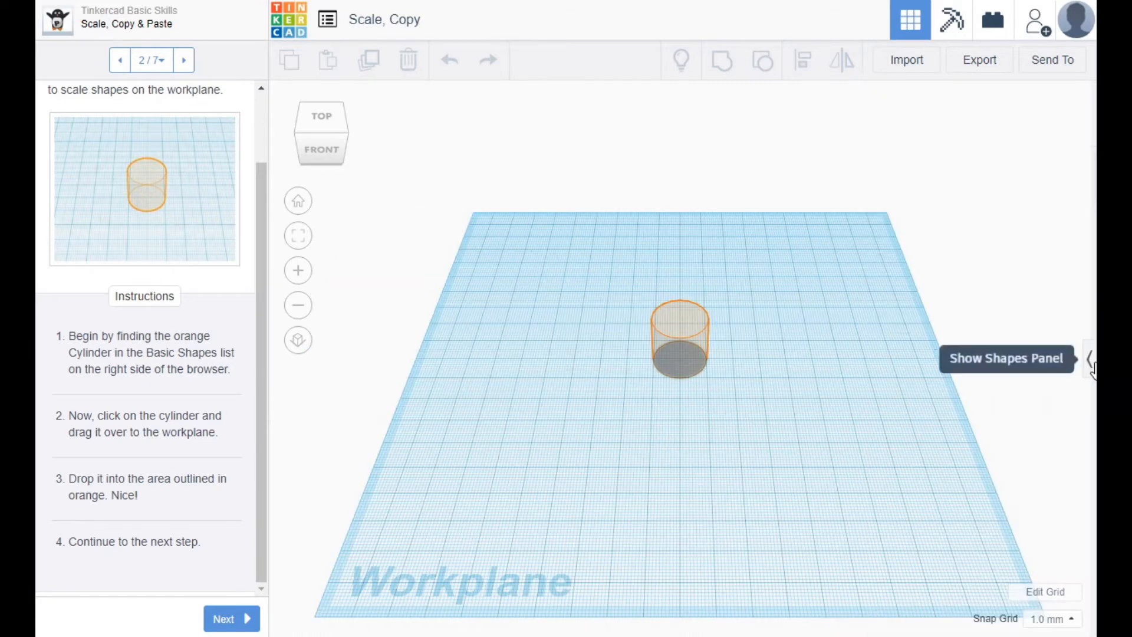
left_click(1090, 367)
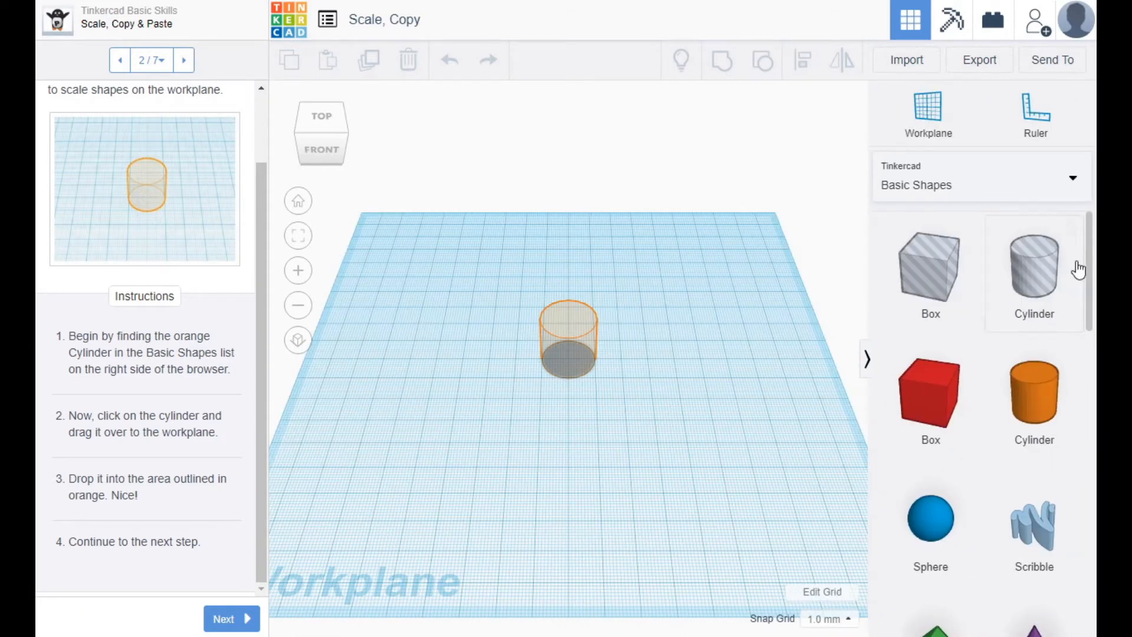
left_click(1078, 187)
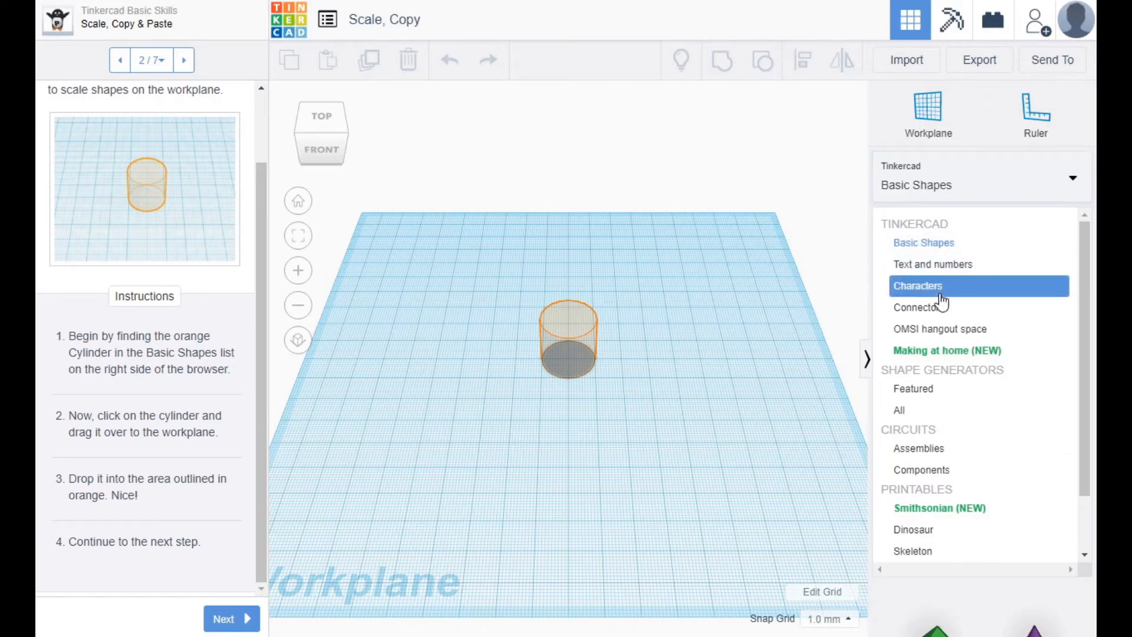
left_click(939, 287)
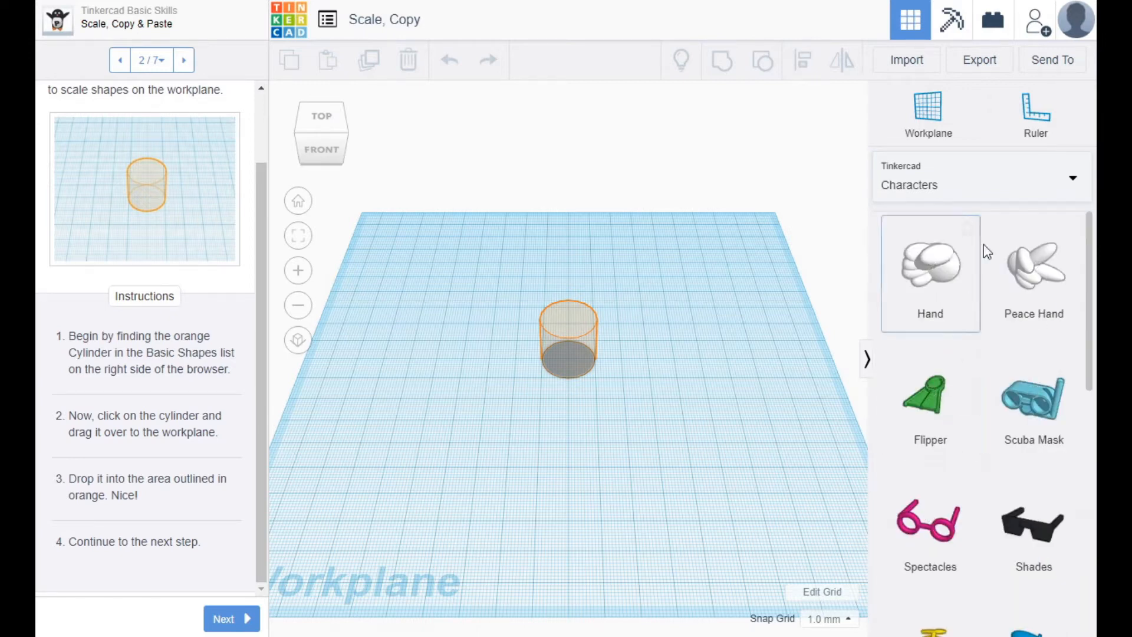
left_click(1075, 186)
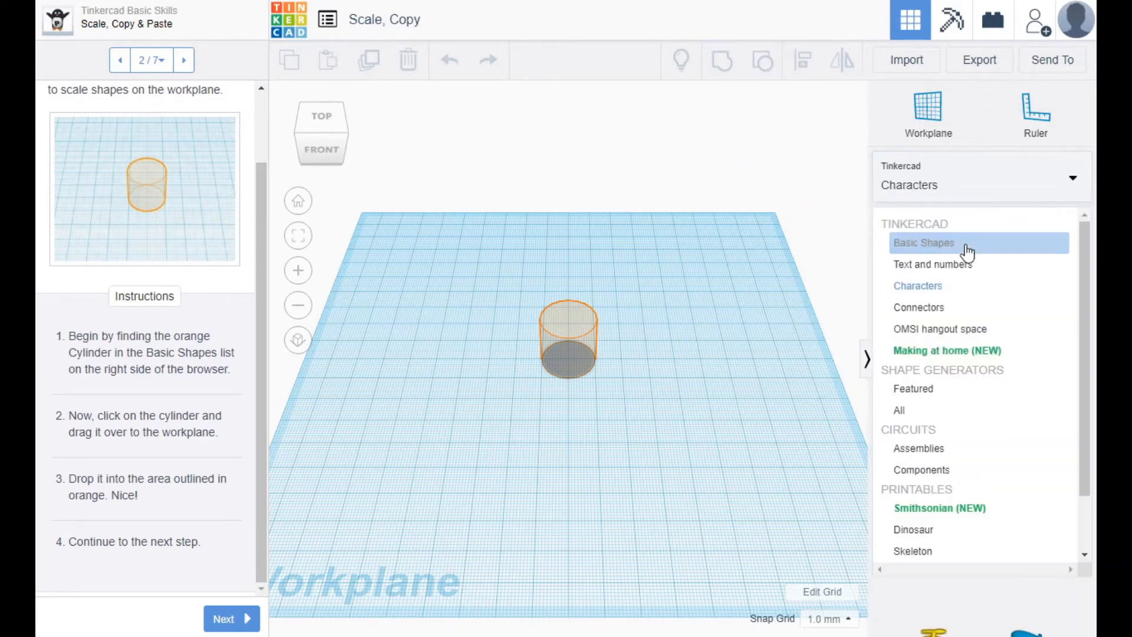
left_click(959, 253)
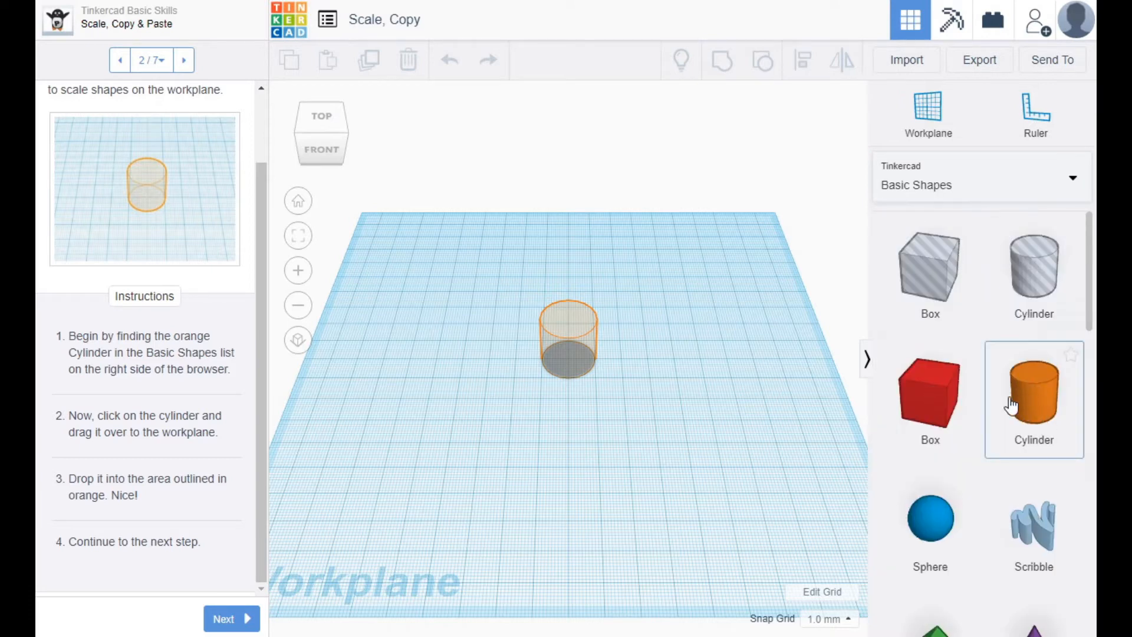
- Place a solid orange cylinder from the Basic Shapes in the orange outline on the workplane and deselect it
scroll(1011, 401, "down", 10)
scroll(997, 402, "up", 12)
left_click_drag(1032, 401, 575, 359)
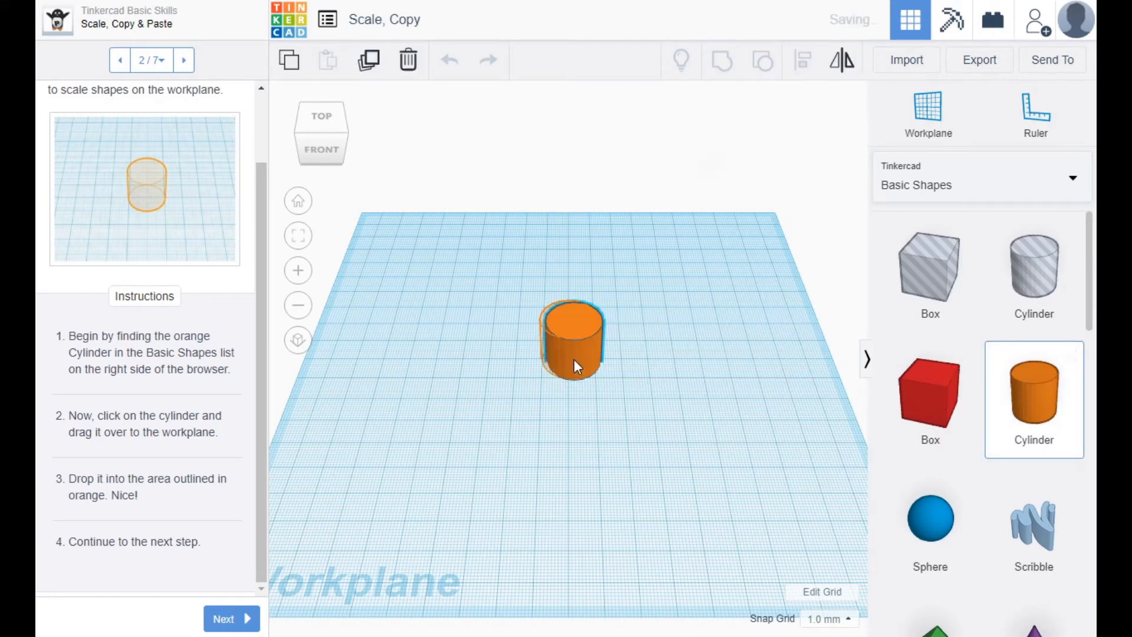
scroll(584, 361, "up", 3)
scroll(582, 362, "up", 2)
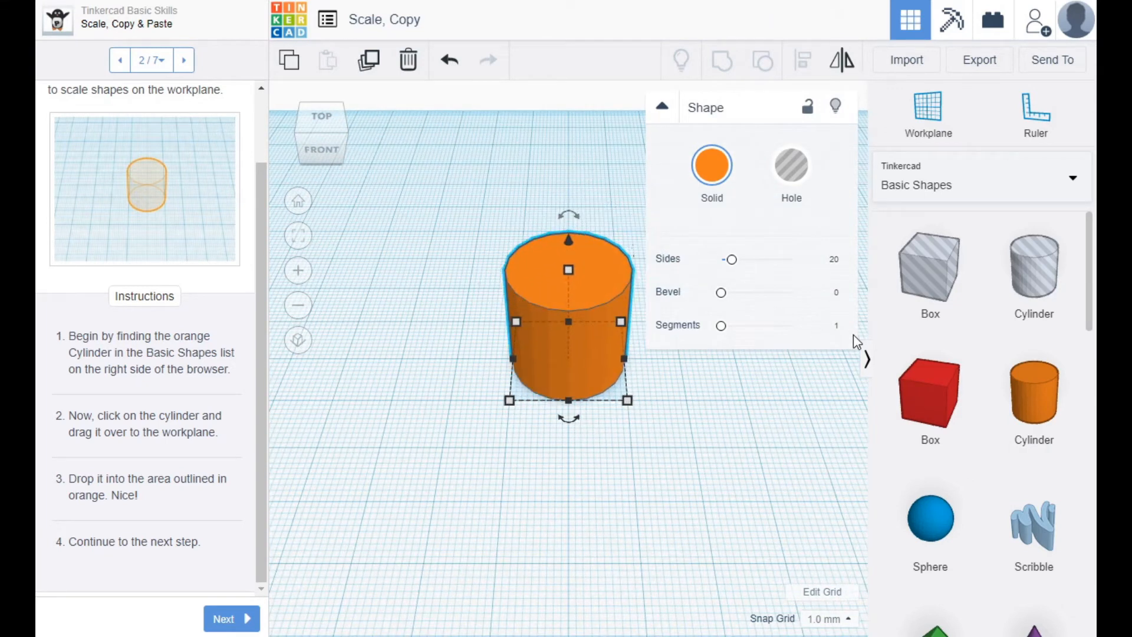
left_click(759, 461)
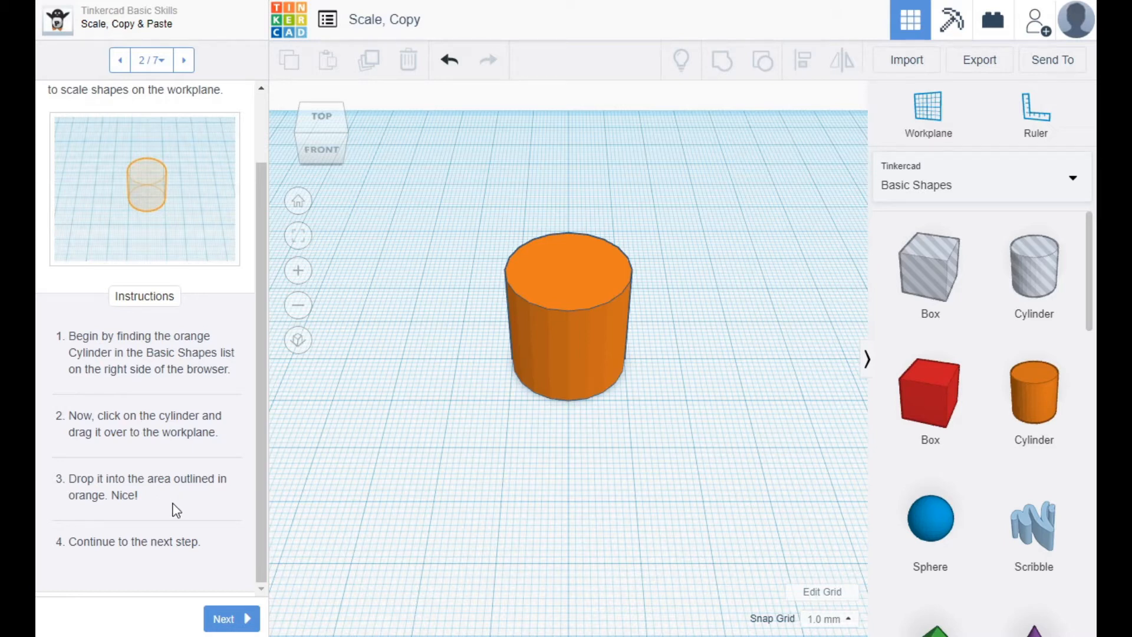
- Advance to lesson step 3 and place a second orange cylinder in the outlined area to the left of the first
left_click(183, 60)
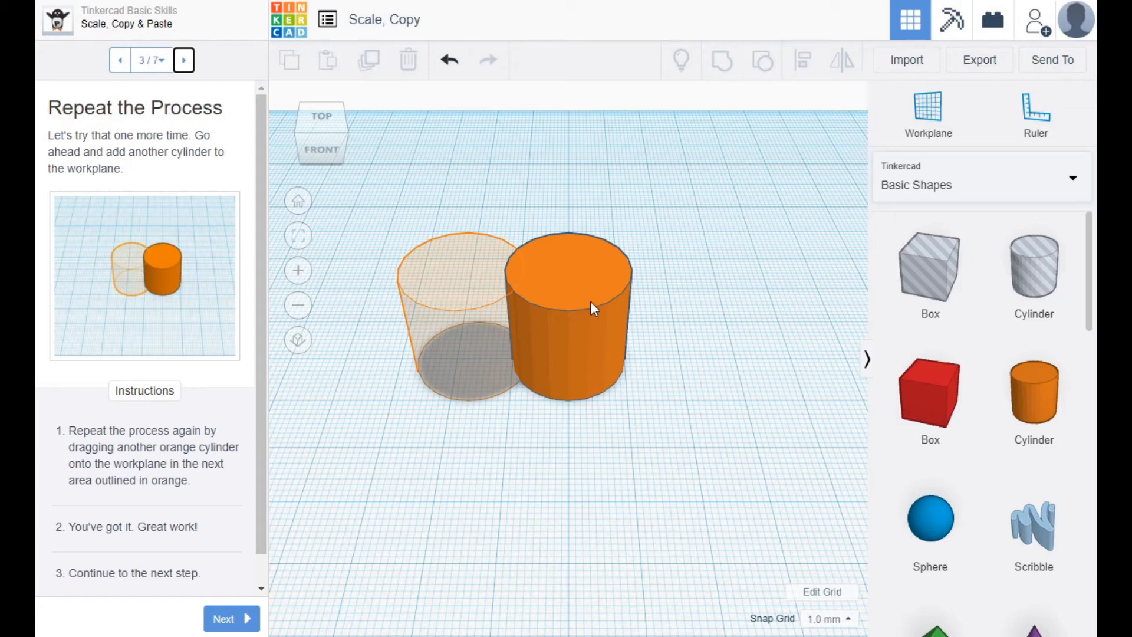
left_click_drag(609, 288, 496, 298)
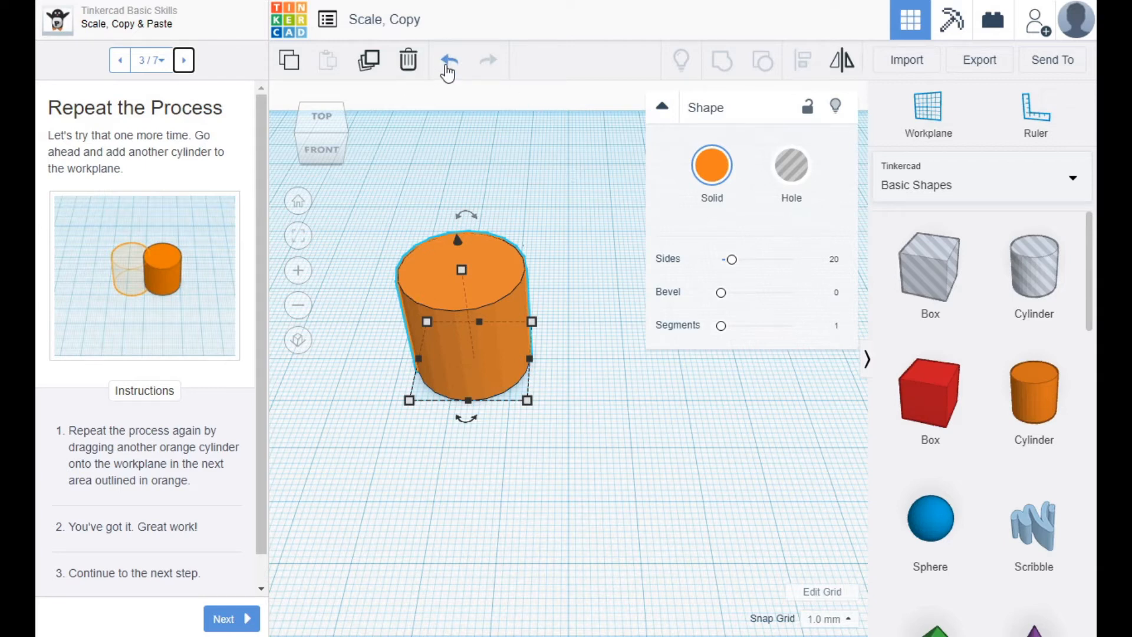
left_click(450, 62)
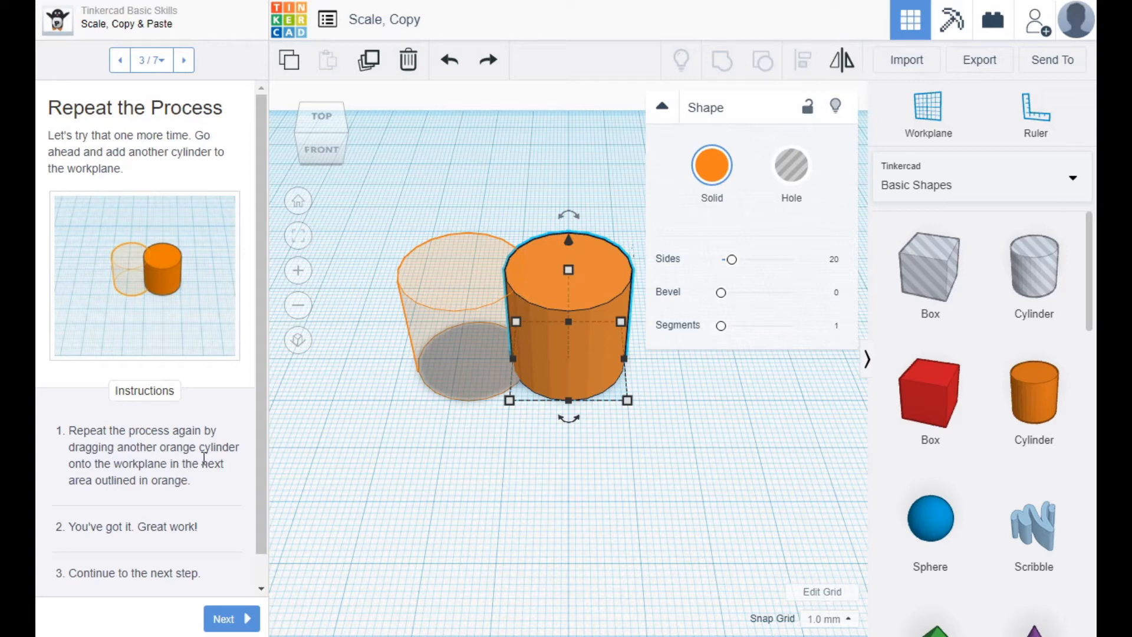
left_click_drag(1032, 398, 475, 362)
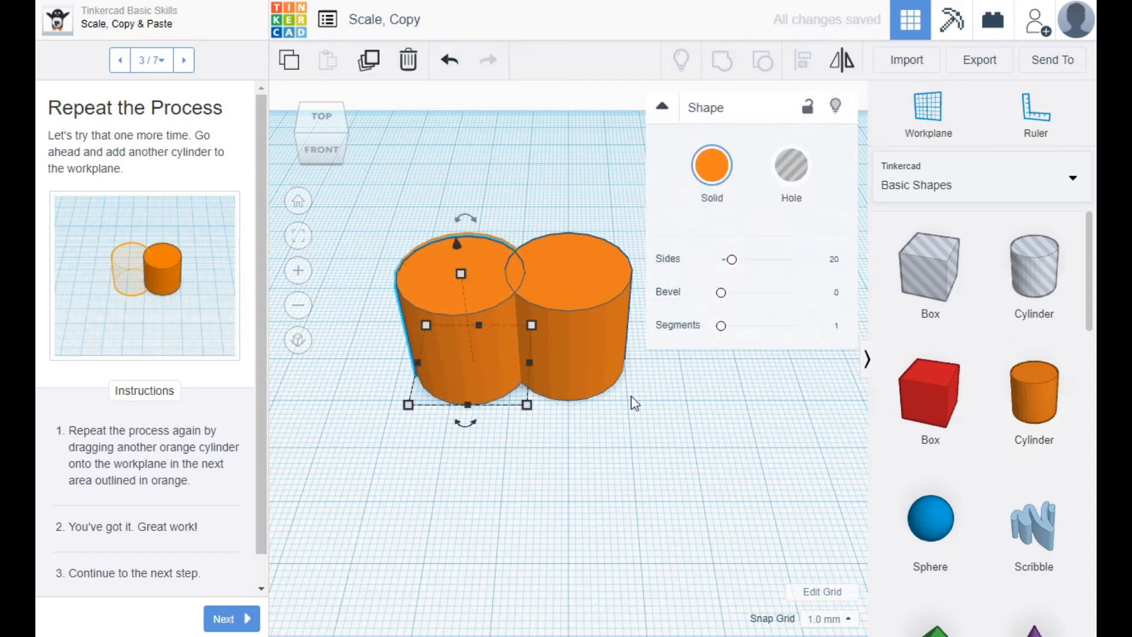
left_click(693, 439)
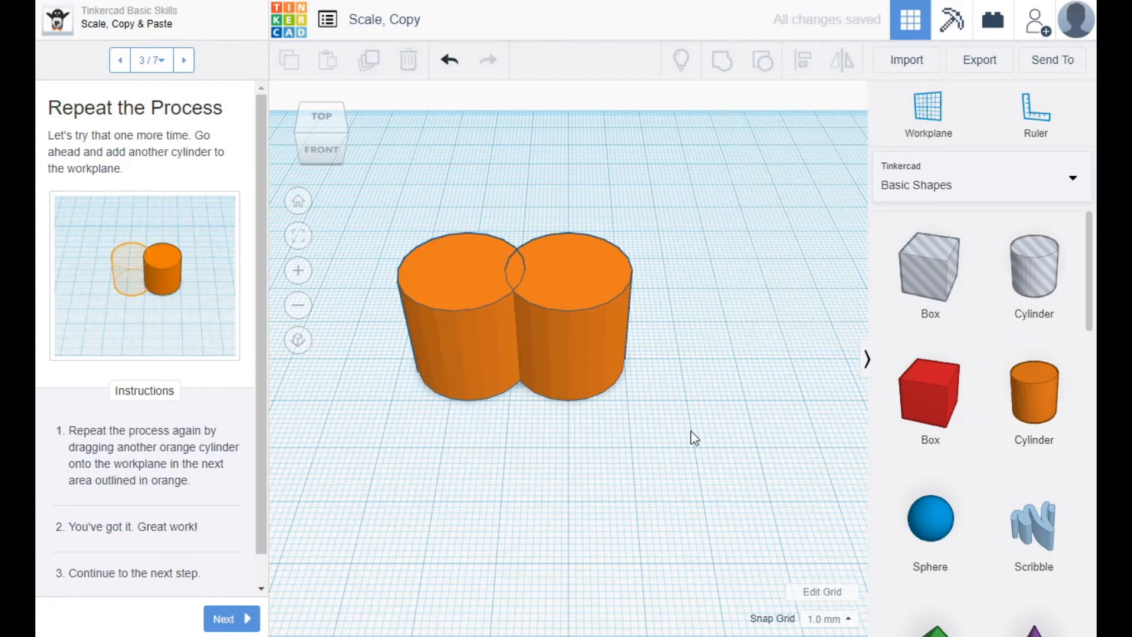
- Advance to lesson step 4 and set the height of the left cylinder to 15 mm
left_click(184, 59)
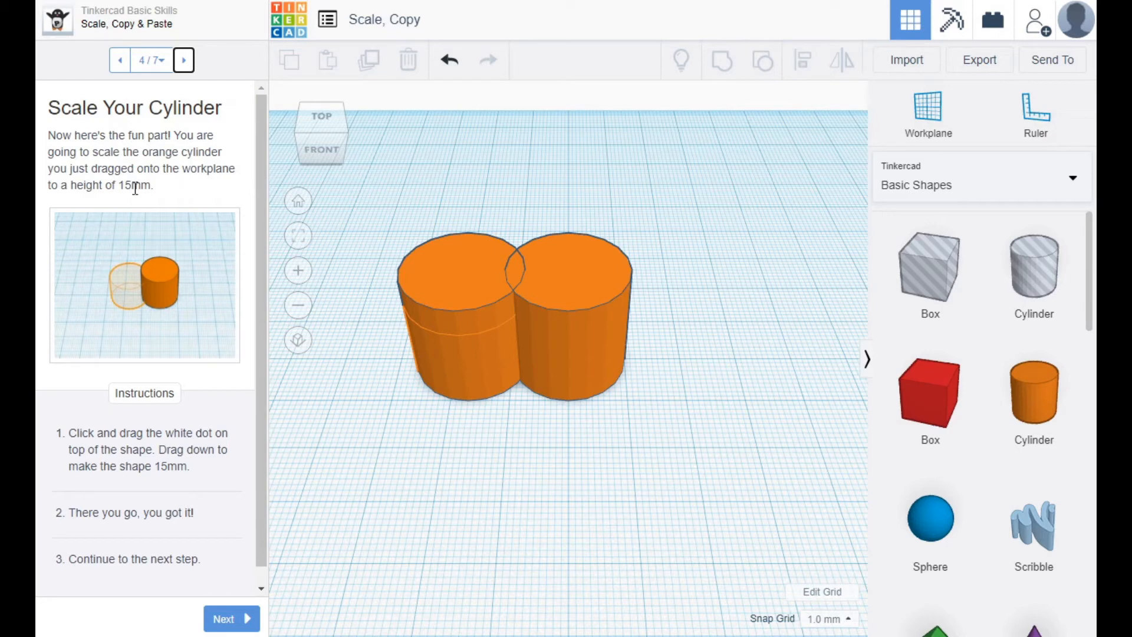
left_click_drag(119, 185, 152, 186)
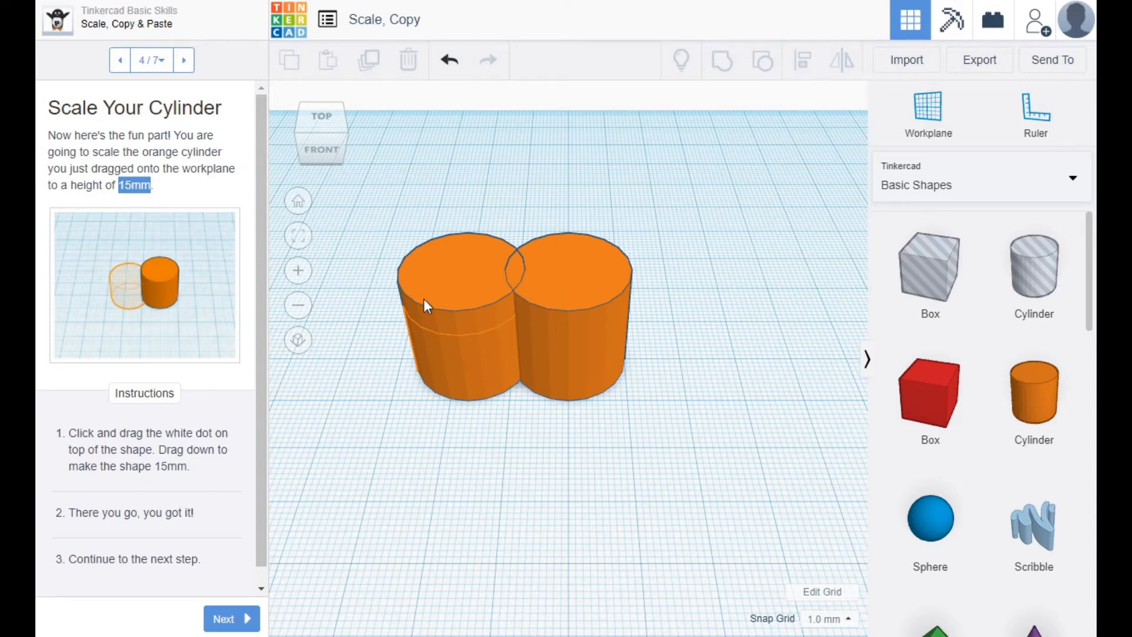
left_click(451, 280)
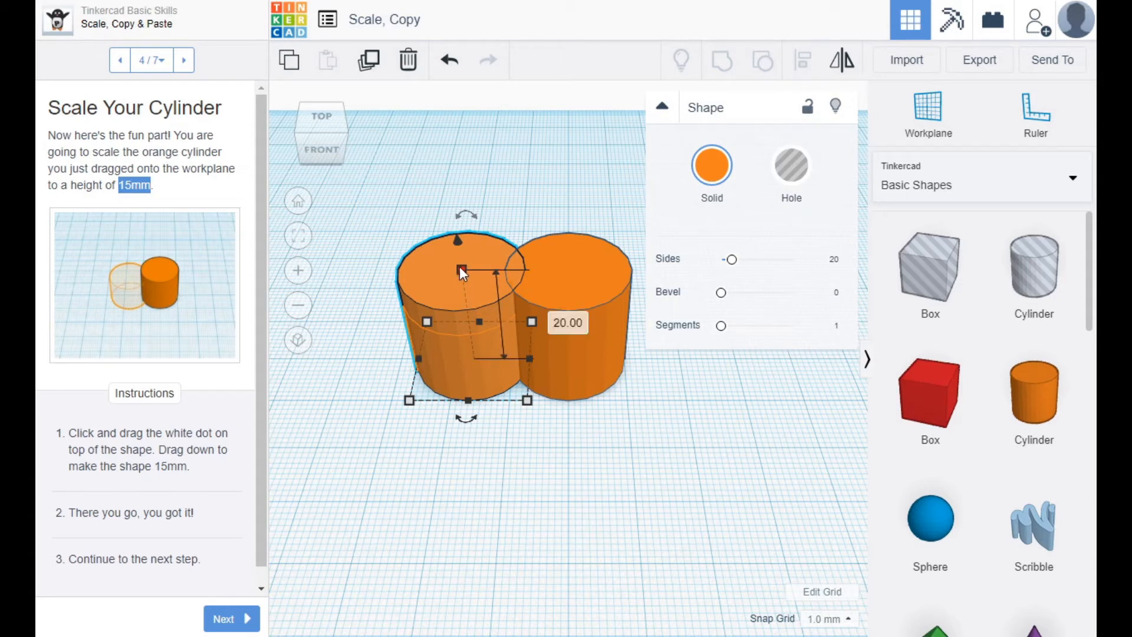
right_click_drag(482, 415, 531, 377)
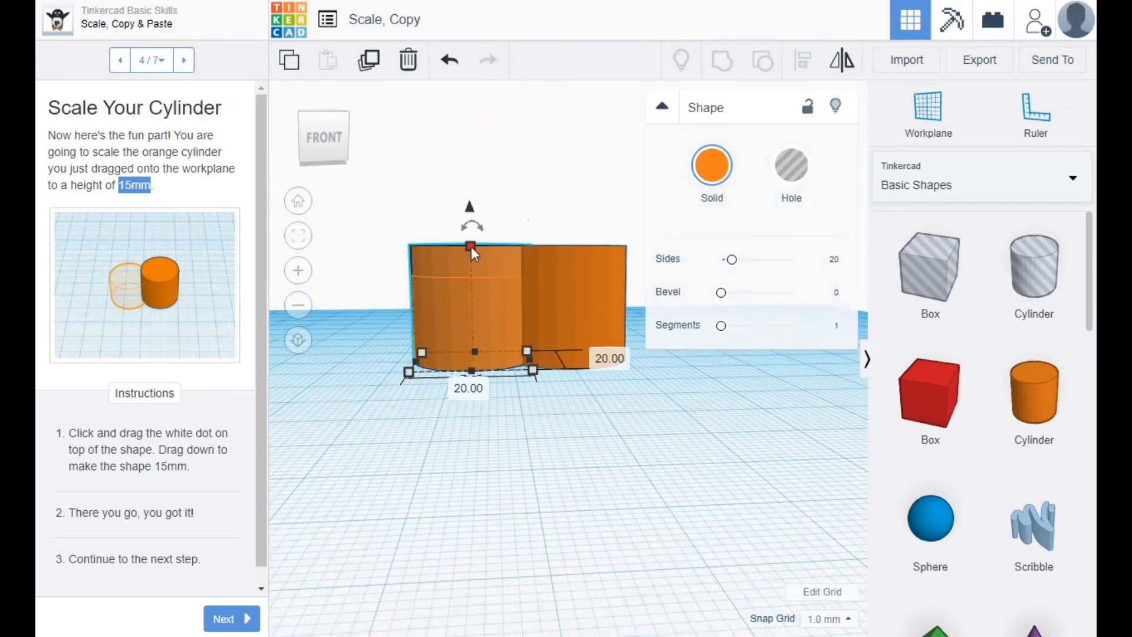
right_click_drag(505, 209, 472, 247)
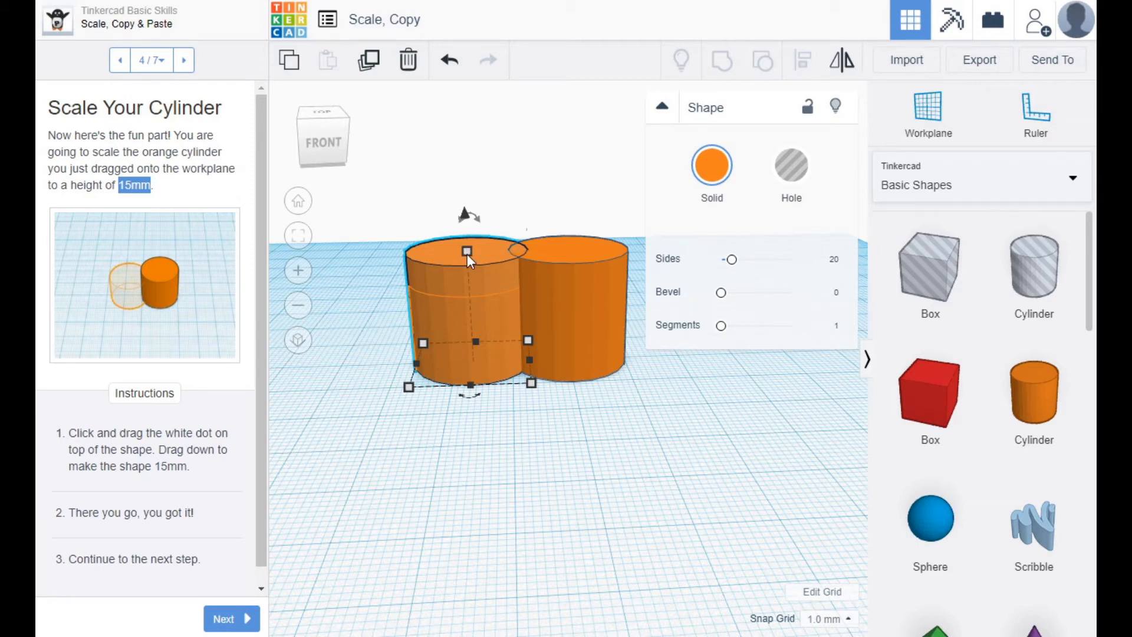
mouse_move(466, 253)
left_mouse_down()
mouse_move(475, 323)
mouse_move(485, 312)
mouse_move(472, 239)
mouse_move(492, 292)
mouse_move(476, 271)
mouse_move(485, 313)
mouse_move(461, 280)
mouse_move(464, 290)
mouse_move(489, 292)
mouse_move(468, 290)
mouse_move(473, 235)
left_mouse_up()
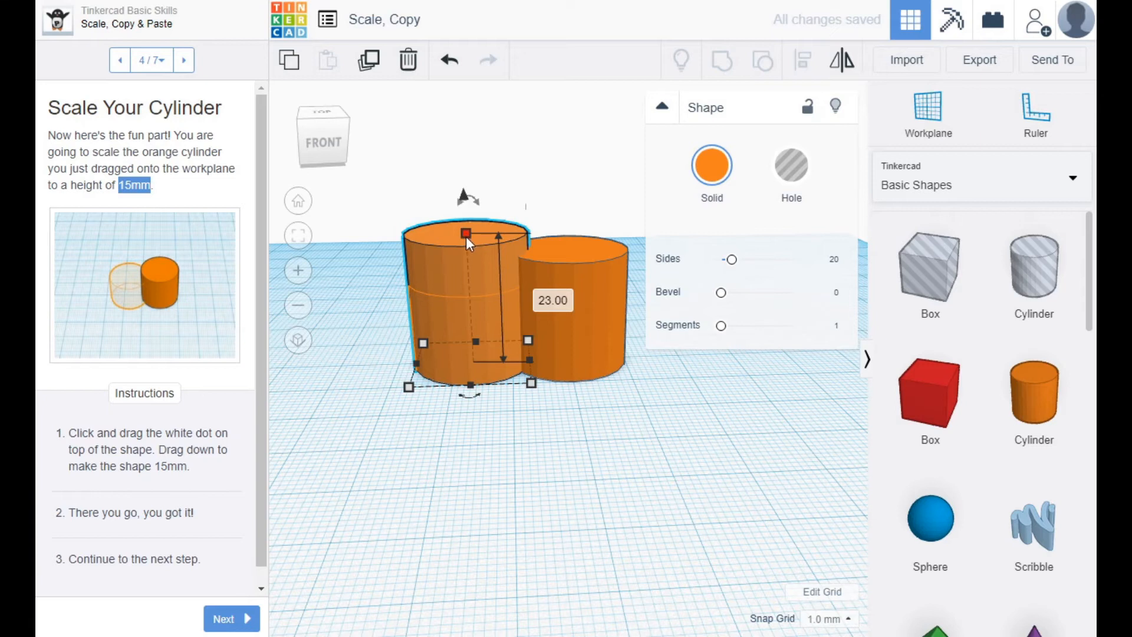
left_click(552, 300)
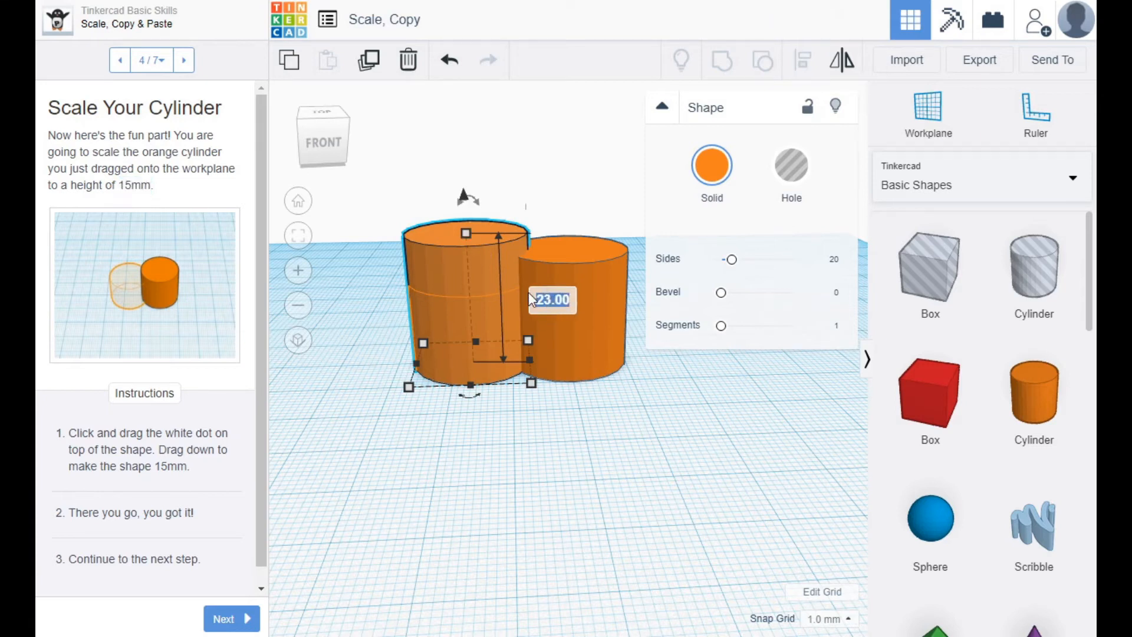
type("15")
key("Return")
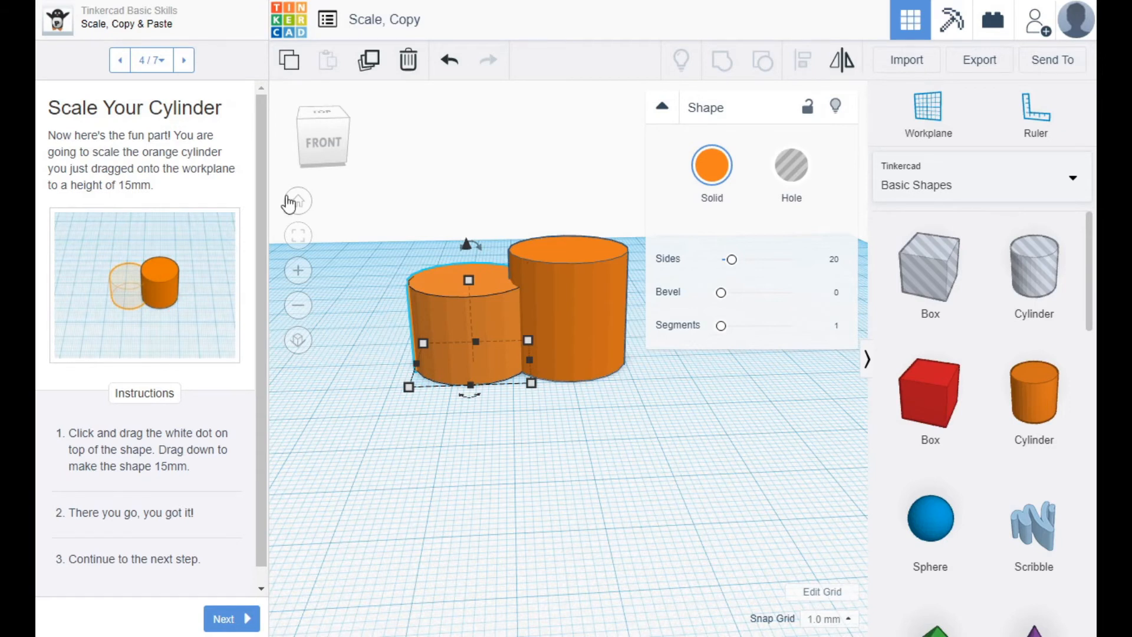
- Advance to lesson step 5, Copy & Paste the Last Shape, and collapse the shape properties covering the outlined area
left_click(184, 59)
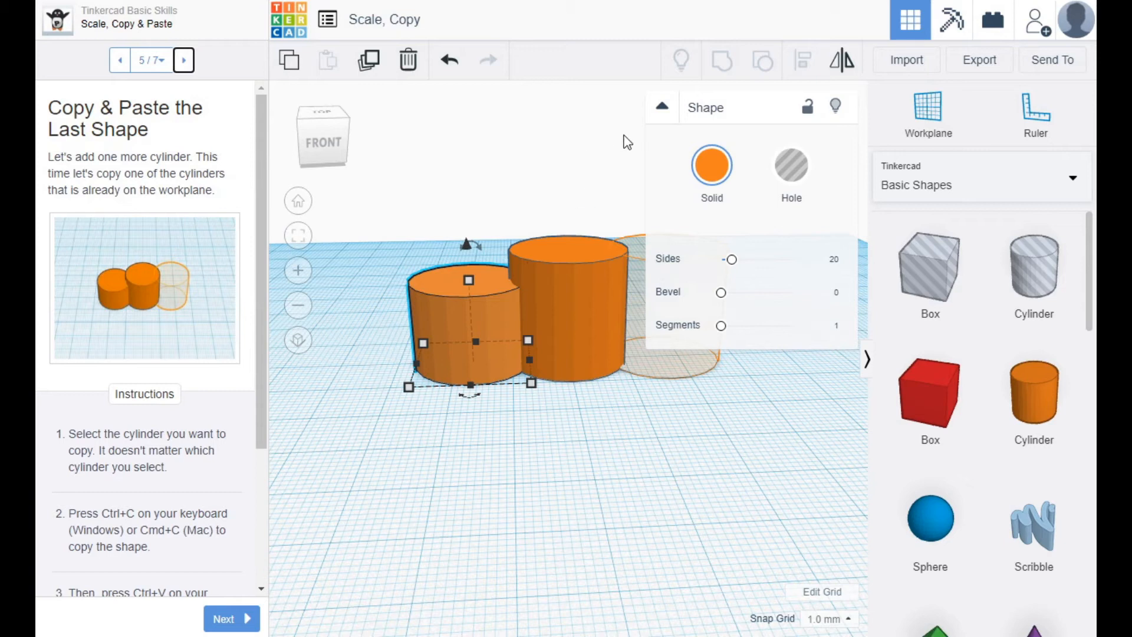
left_click(663, 107)
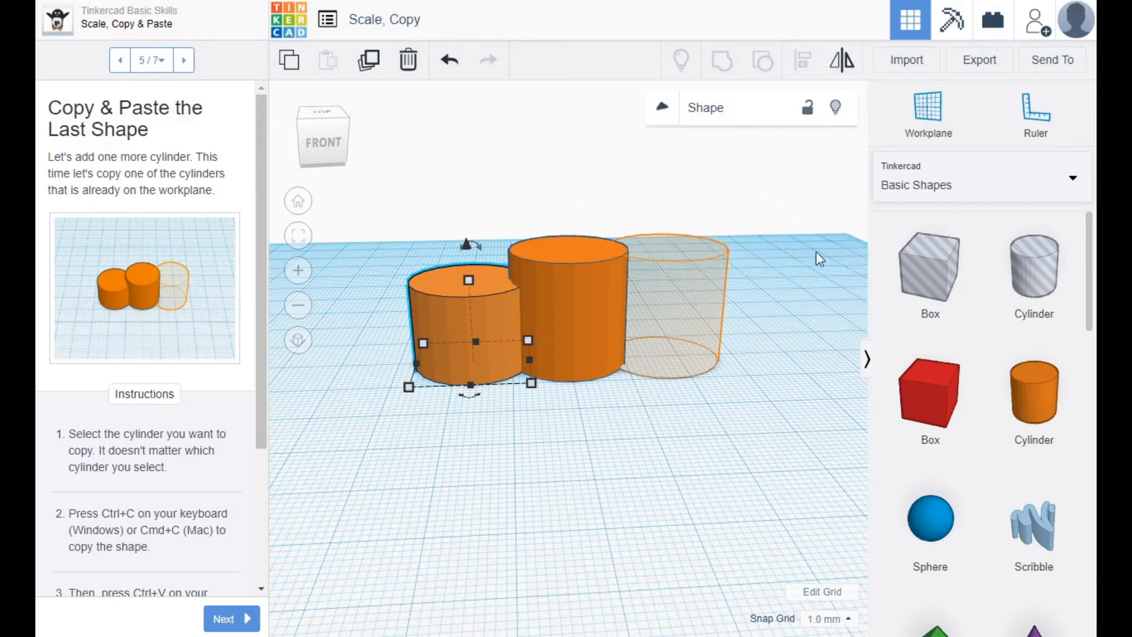
left_click(1059, 411)
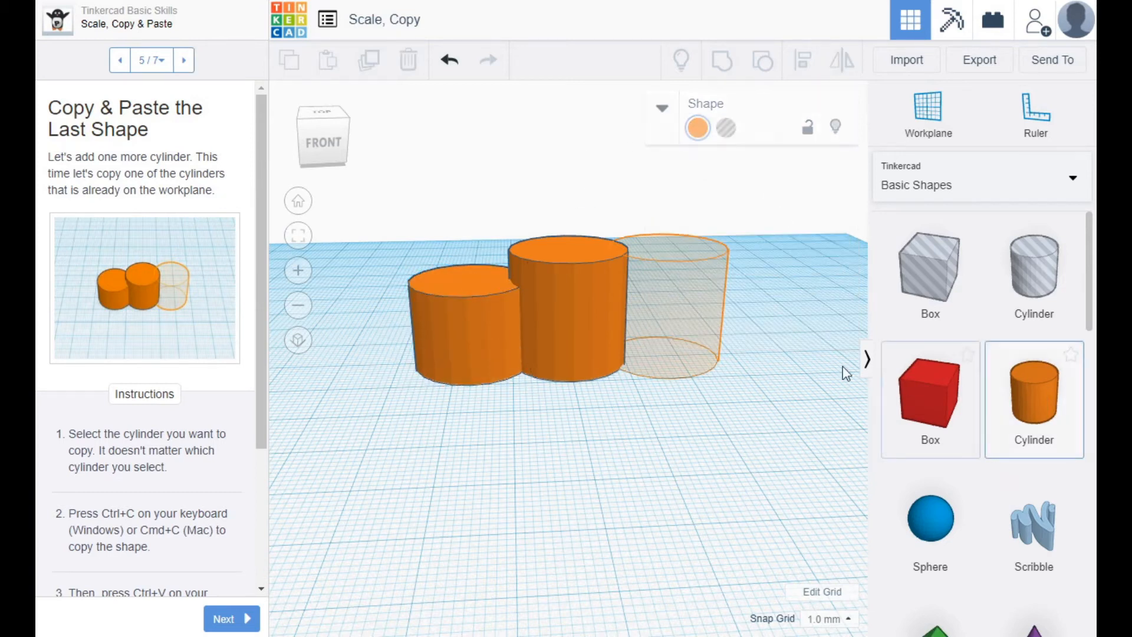
left_click(663, 355)
mouse_move(703, 418)
right_mouse_down()
mouse_move(695, 470)
mouse_move(696, 429)
right_mouse_up()
left_click(690, 448)
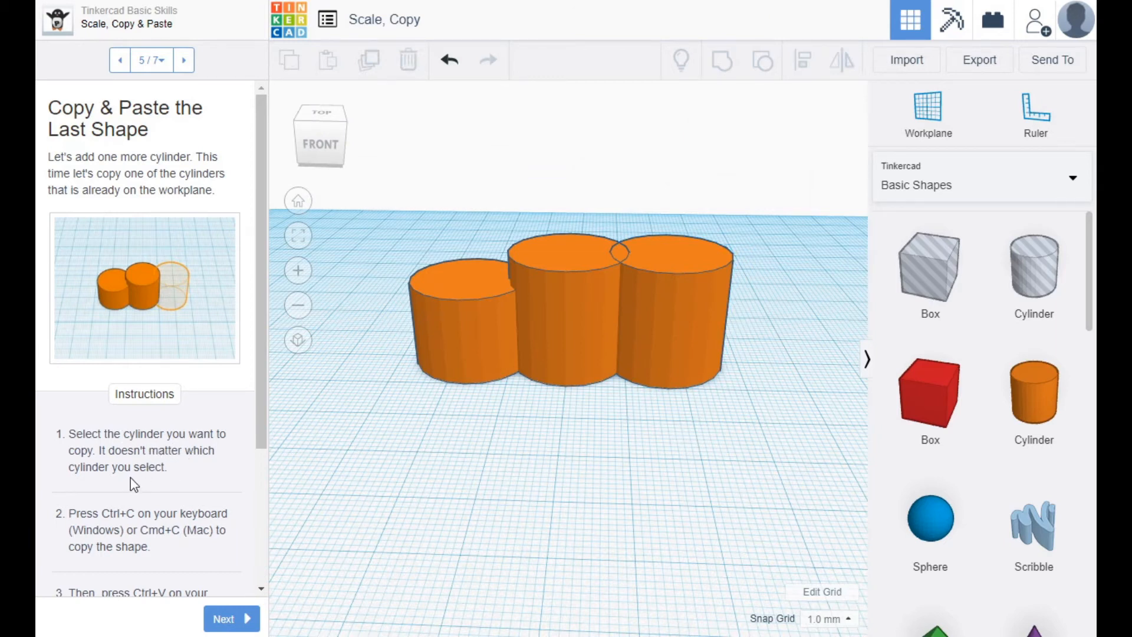
left_click(660, 308)
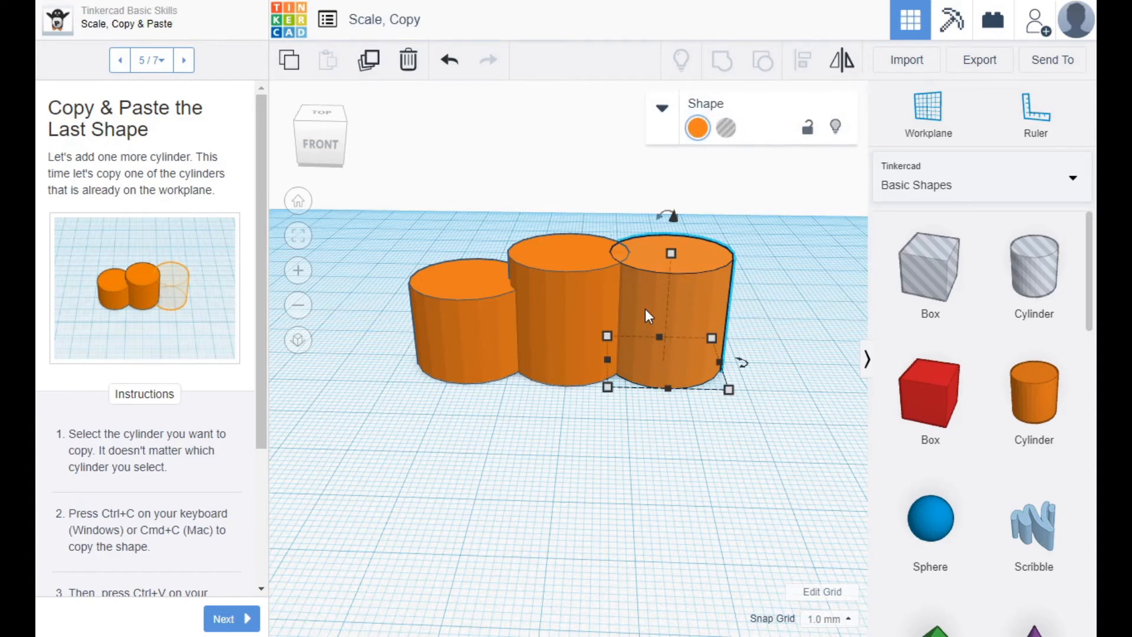
key("Delete")
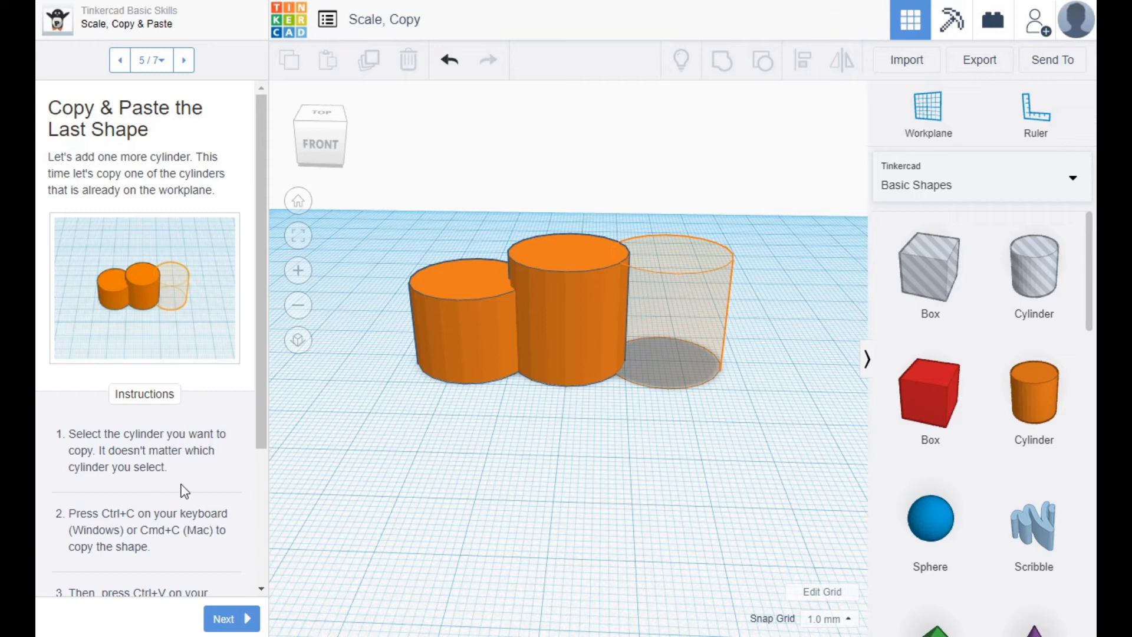
- Copy the tall middle cylinder and paste a duplicate of it onto the workplane
left_click(587, 338)
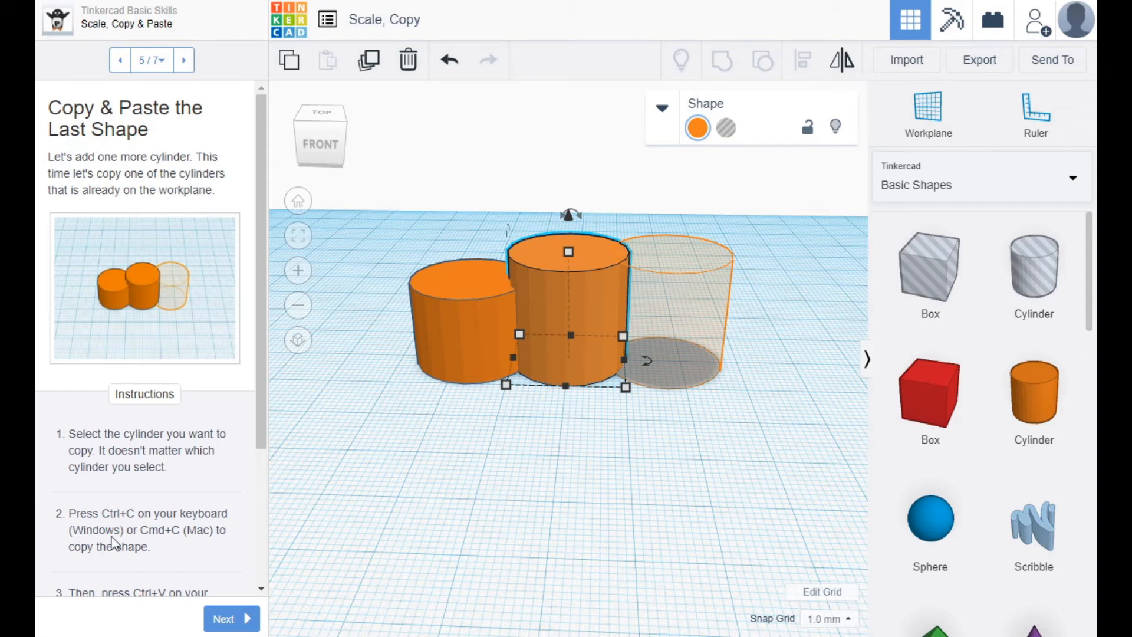
key("ctrl+c")
scroll(211, 519, "down", 3)
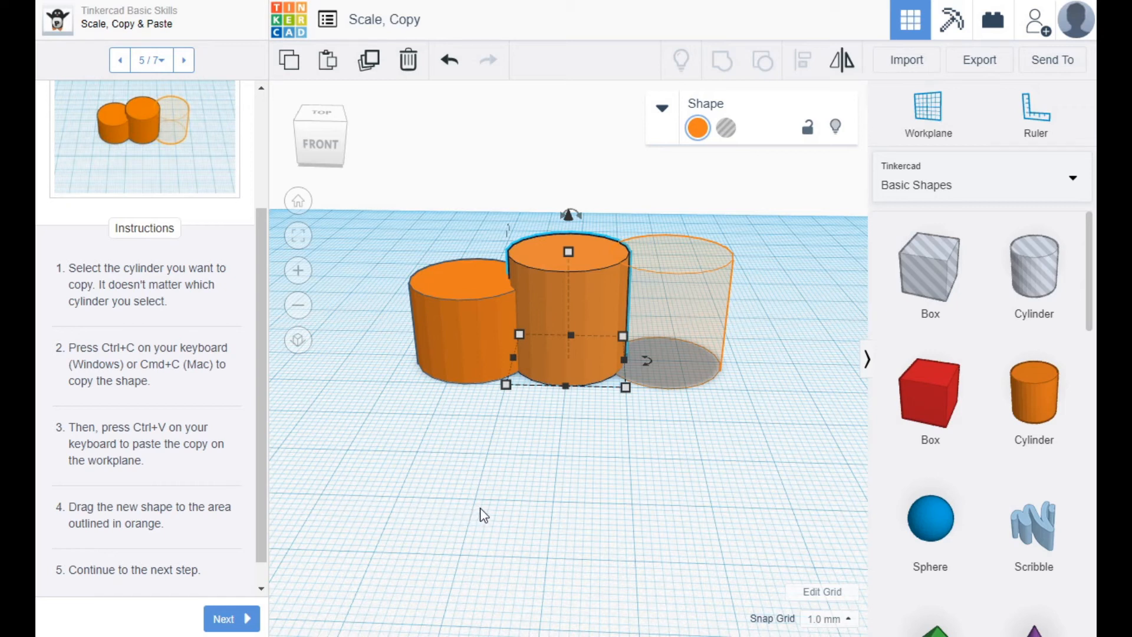
key("ctrl+v")
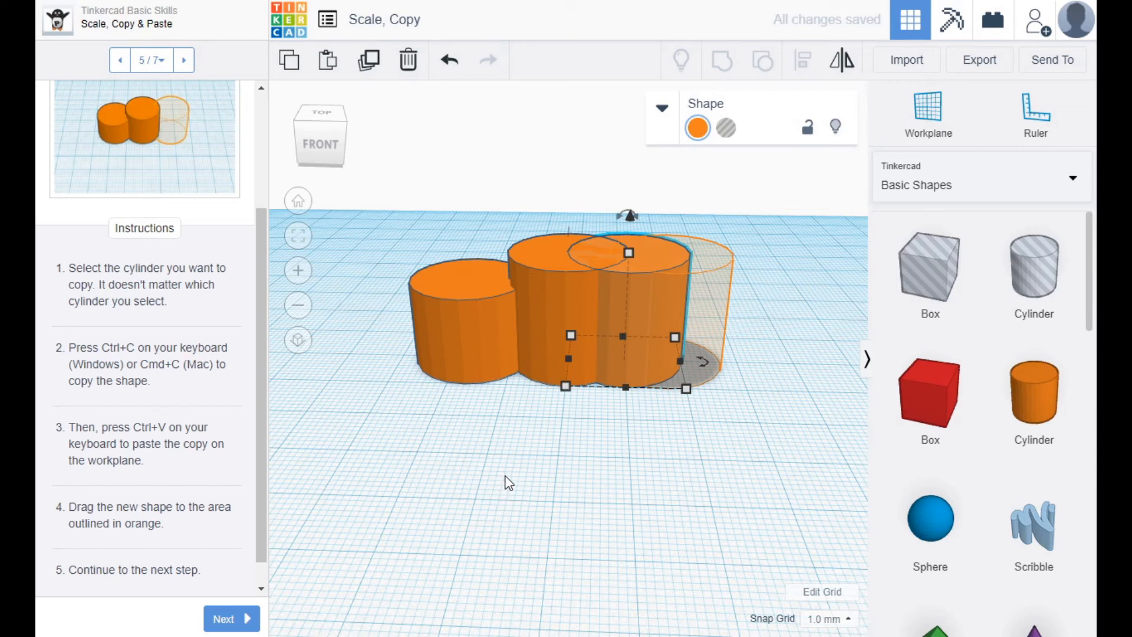
- Move the pasted cylinder to the right until it fills the orange outline beside the middle cylinder
key("Right")
key("Right")
key("Right")
key("Right")
key("Right")
key("Right")
key("Right")
key("Right")
key("Right")
key("Right")
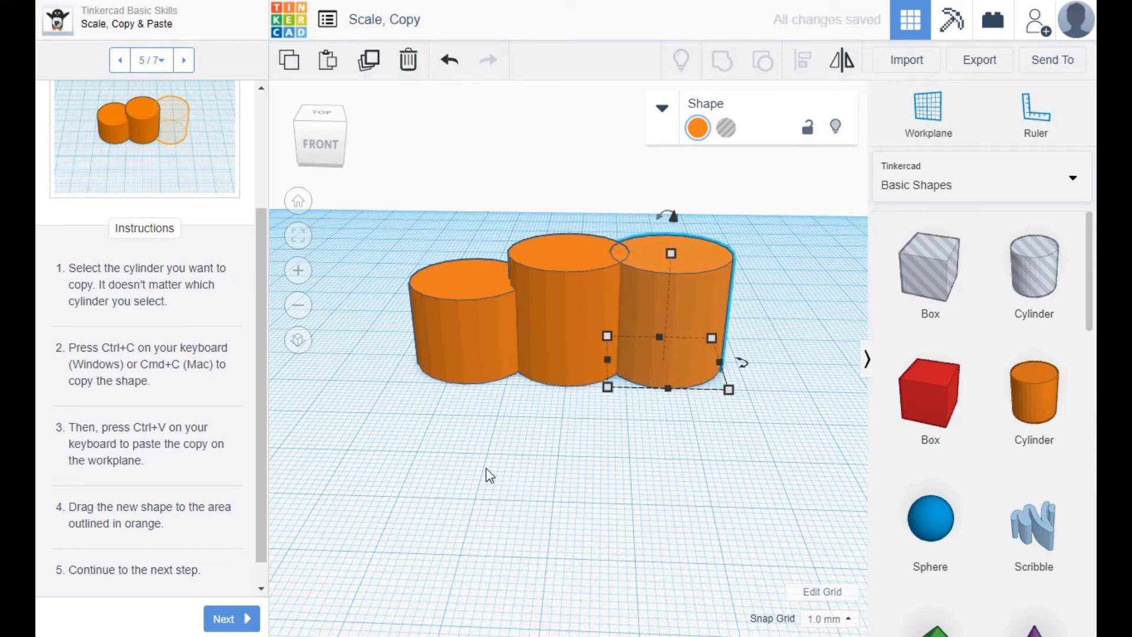
mouse_move(665, 472)
right_mouse_down()
mouse_move(680, 571)
mouse_move(675, 442)
mouse_move(669, 478)
right_mouse_up()
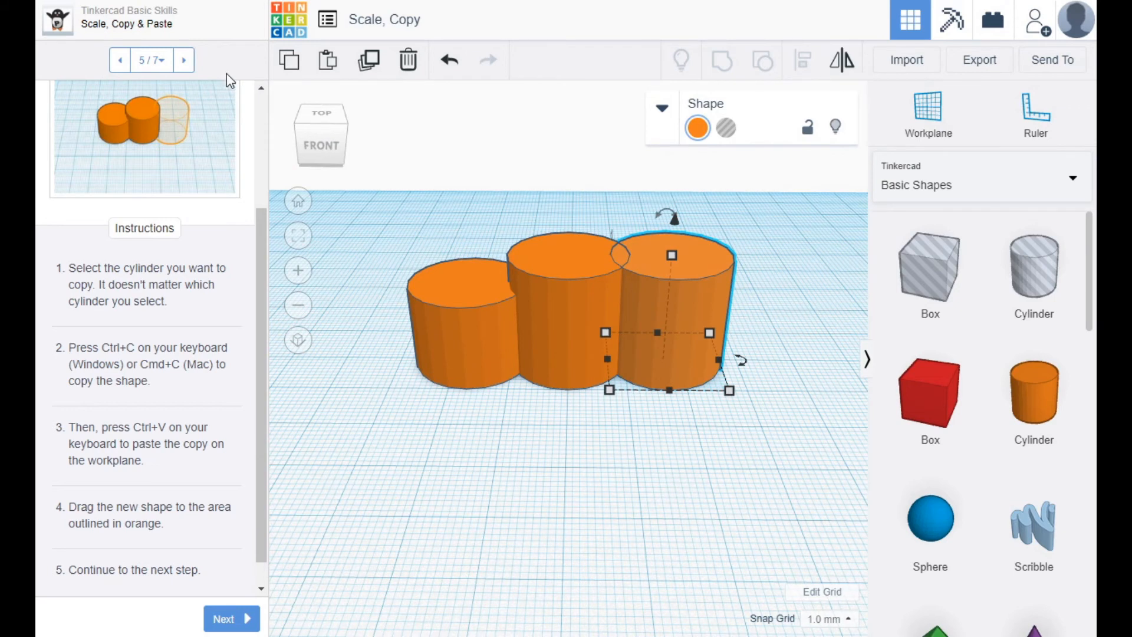
- Advance to lesson step 6, Scale the Last Cylinder, and scale the right cylinder down to 10 mm tall
left_click(184, 59)
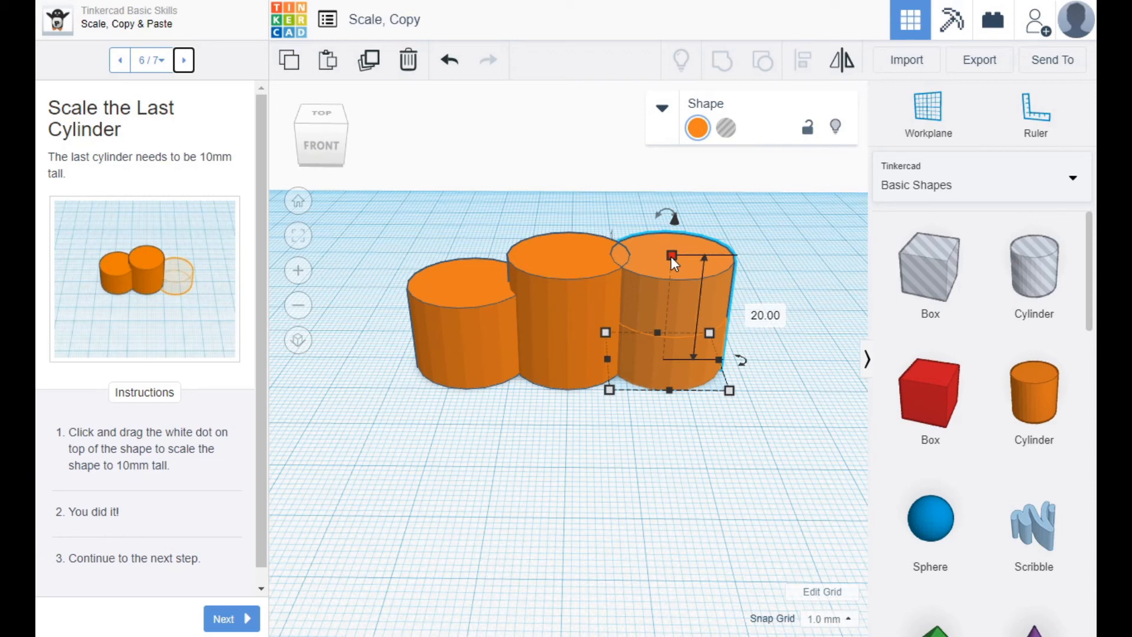
left_click_drag(672, 254, 673, 306)
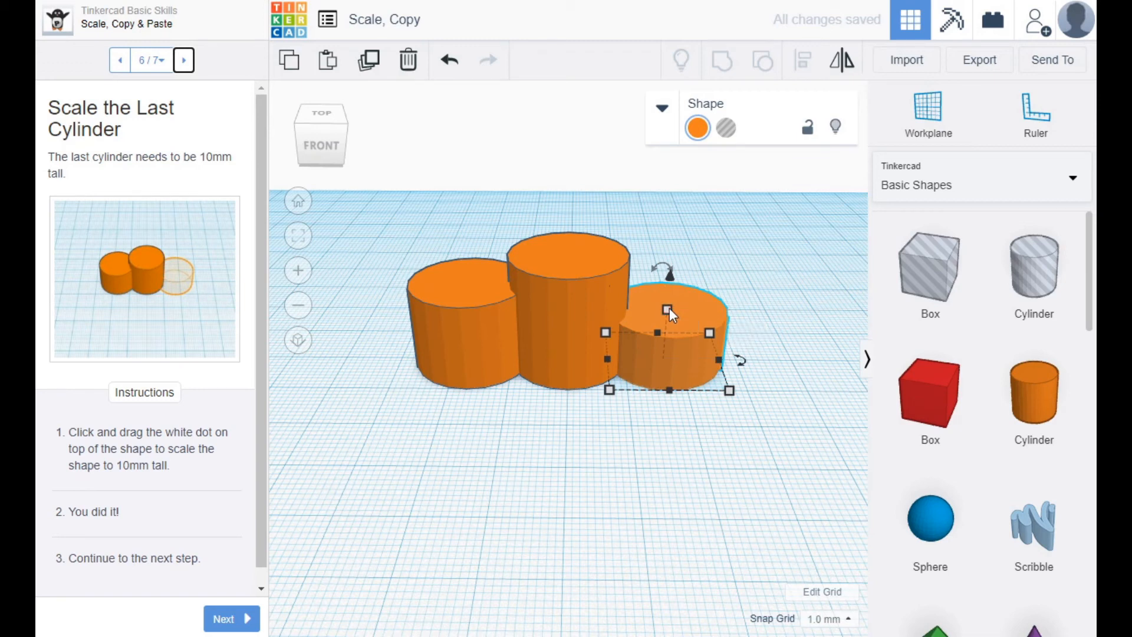
right_click_drag(716, 422, 718, 380)
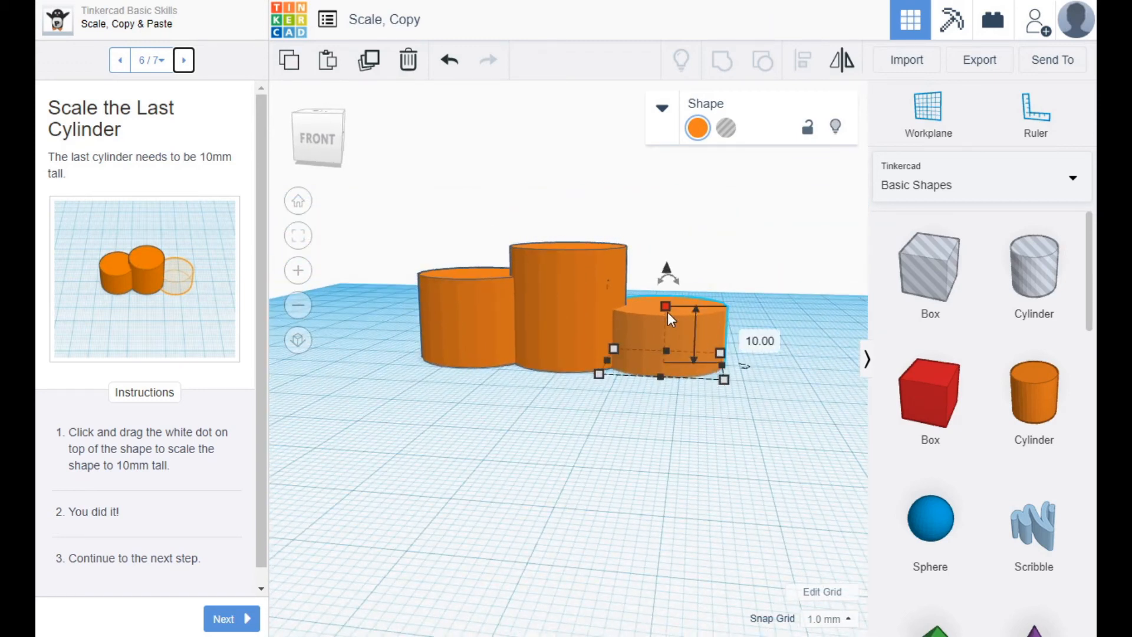
- Stretch the right cylinder to a height of 15 mm and deselect it
left_click_drag(666, 313, 667, 276)
left_click(761, 261)
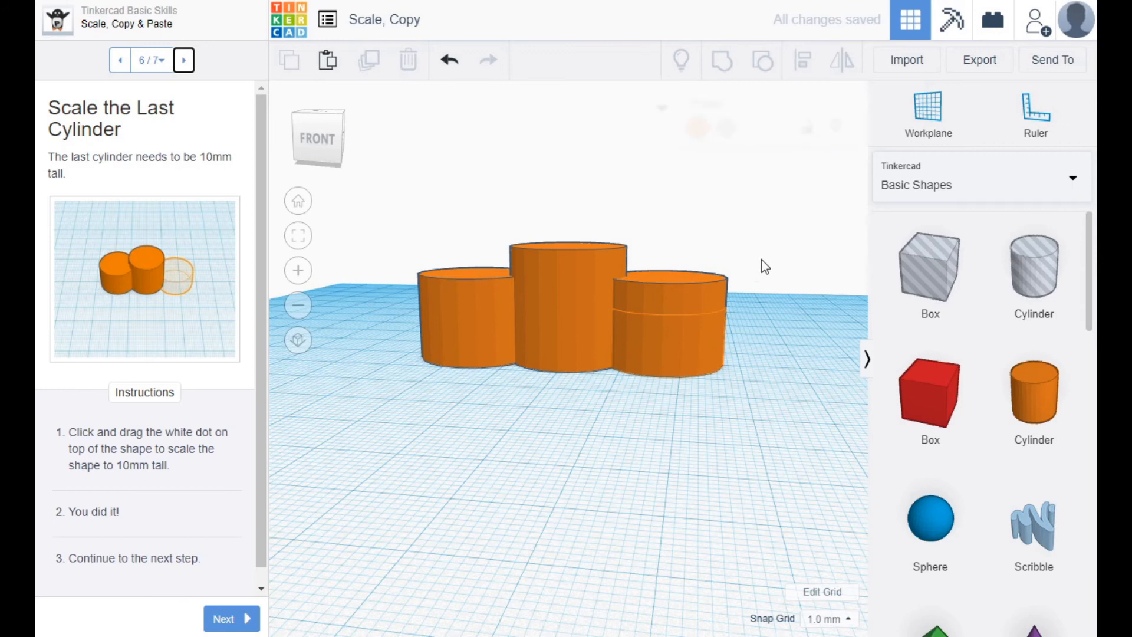
- Enter an exact height of 10 mm for the right cylinder
left_click(678, 311)
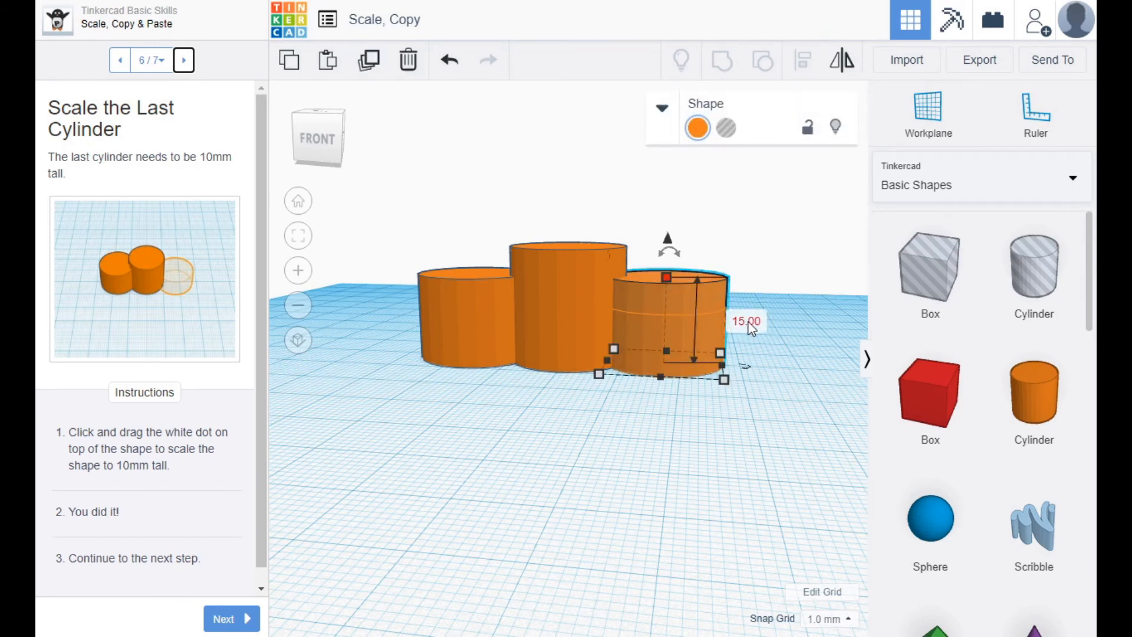
left_click(746, 322)
type("10")
key("Return")
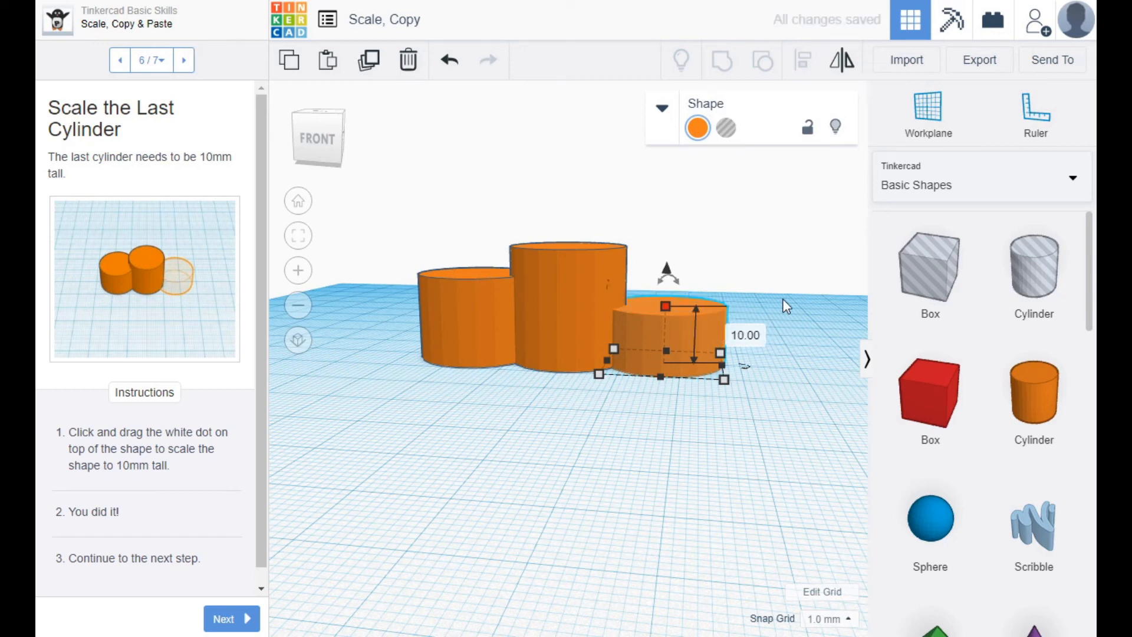
- Advance to the lesson's final page, step 7 of 7
right_click_drag(670, 466, 690, 495)
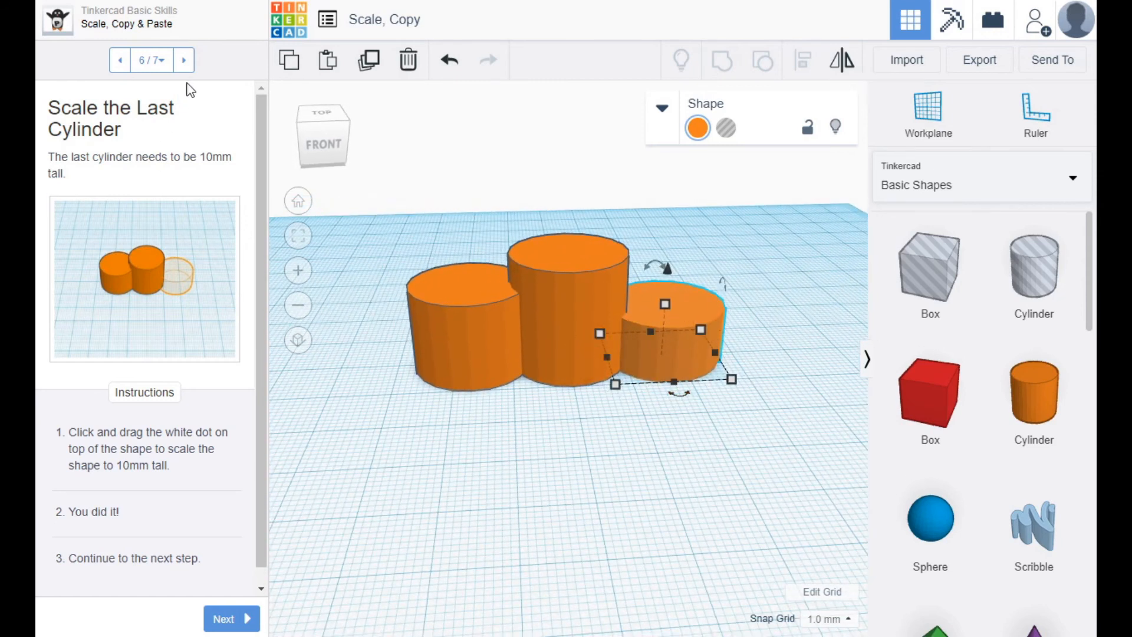
left_click(185, 61)
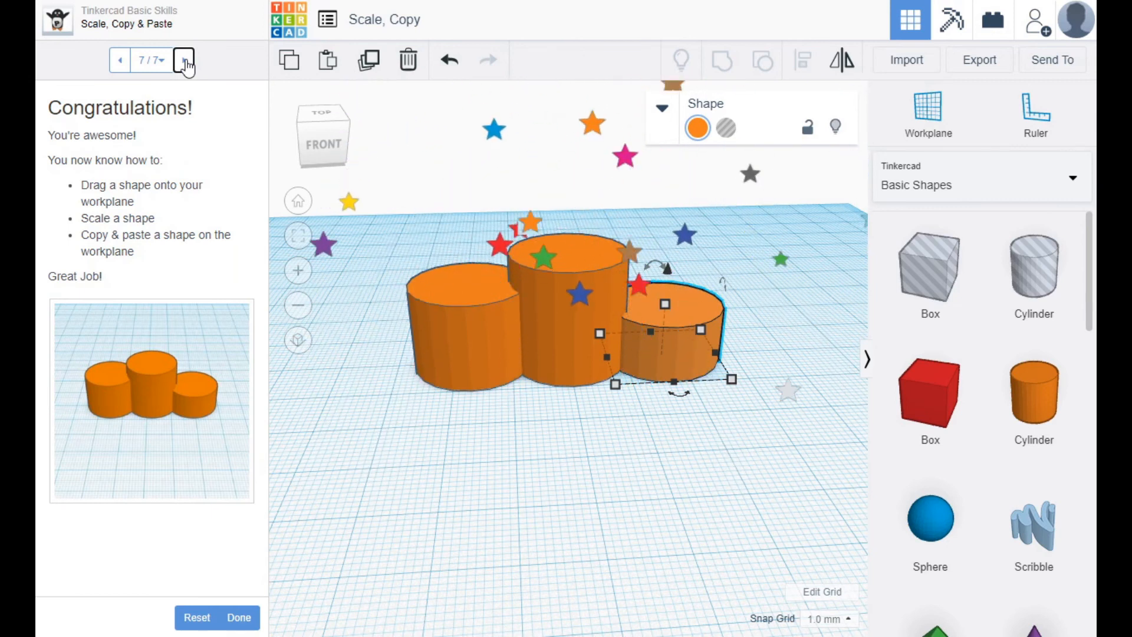
right_click_drag(669, 447, 689, 481)
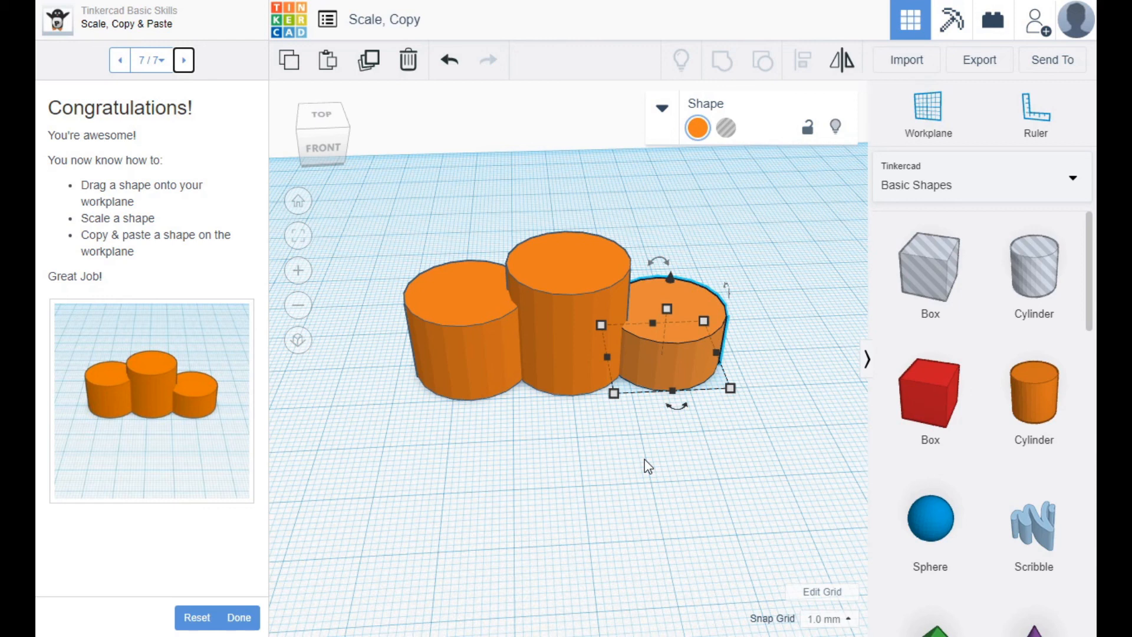
- View the enlarged reference picture of the finished three-cylinder model and close it
left_click(115, 434)
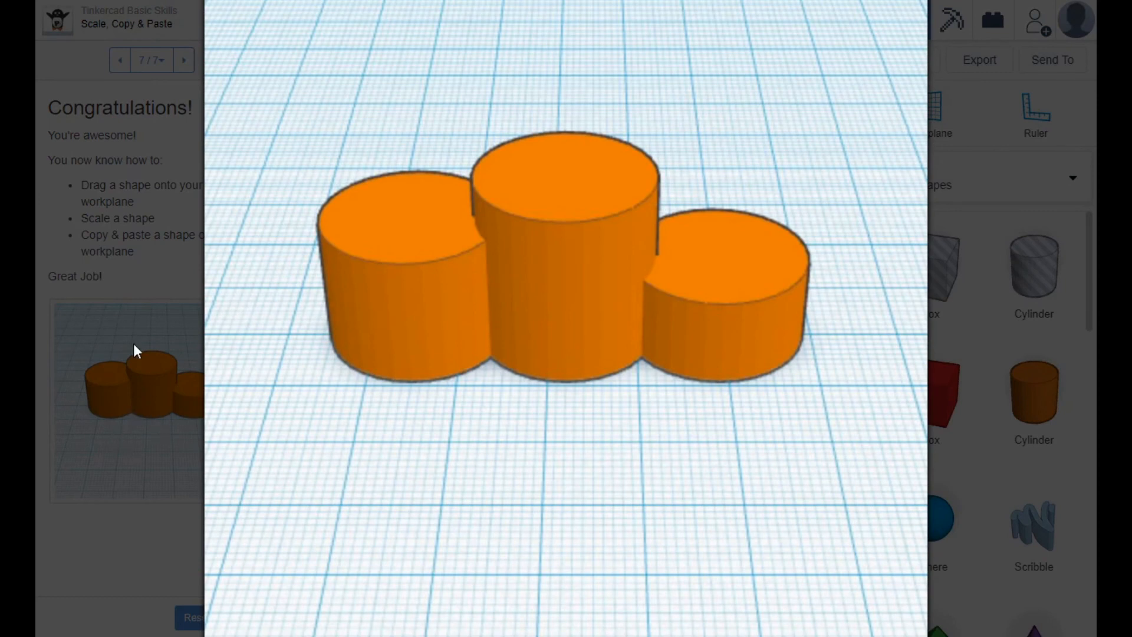
left_click(136, 364)
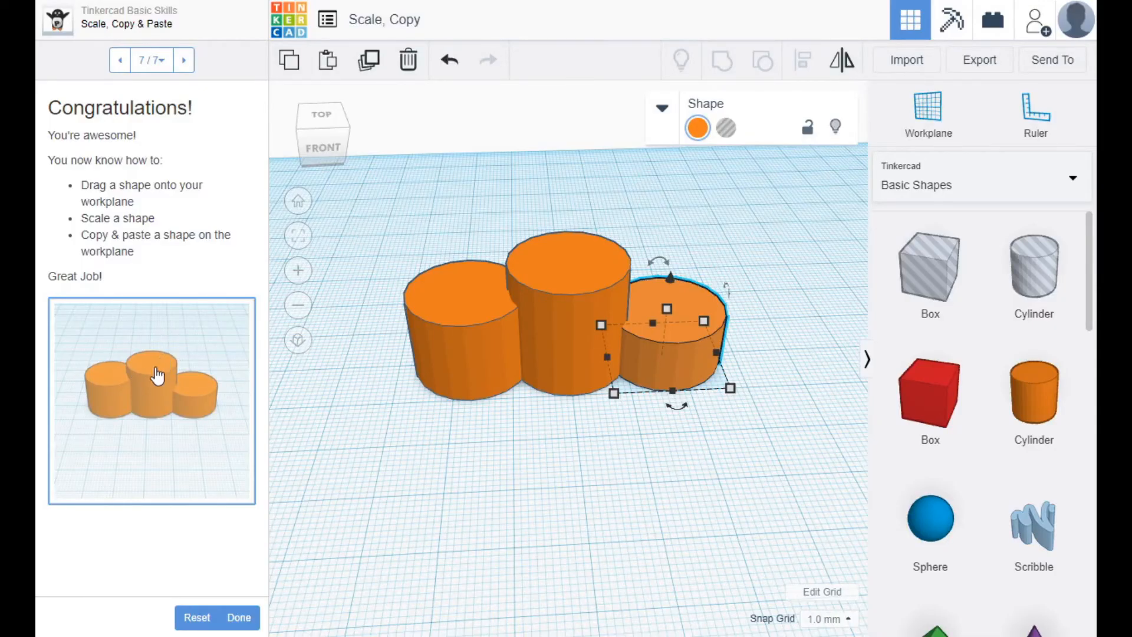
left_click(155, 368)
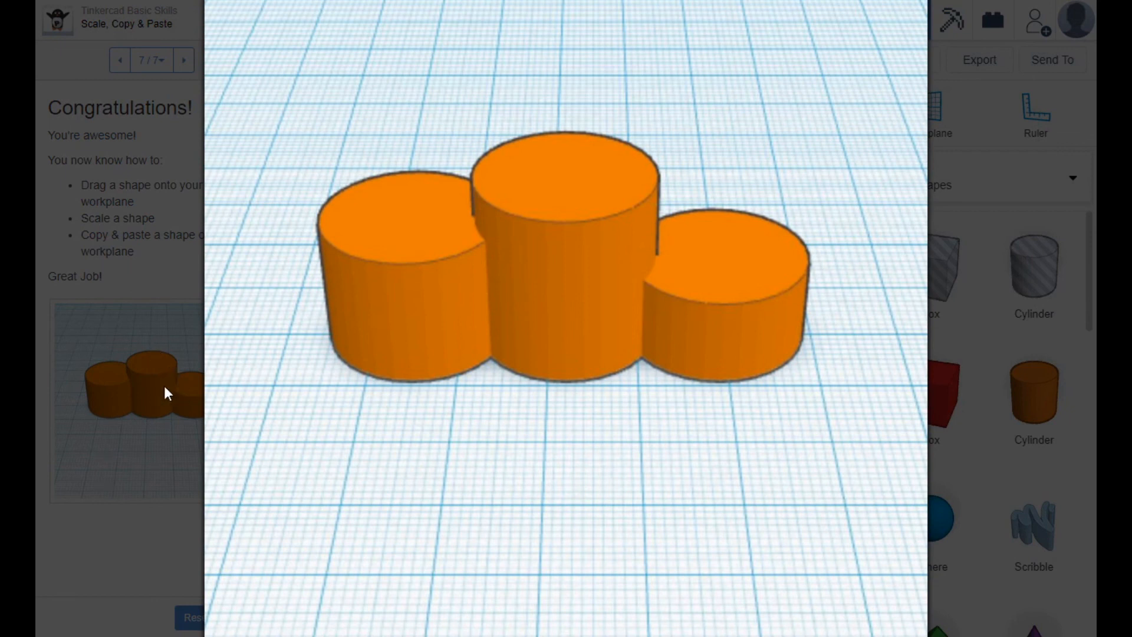
left_click(165, 385)
- Move the left cylinder forward, and move the right cylinder away from the middle one with its height raised to 17 mm
right_click_drag(639, 445, 627, 352)
left_click(465, 314)
left_click_drag(465, 314, 446, 351)
left_click(664, 327)
left_click_drag(660, 341, 698, 244)
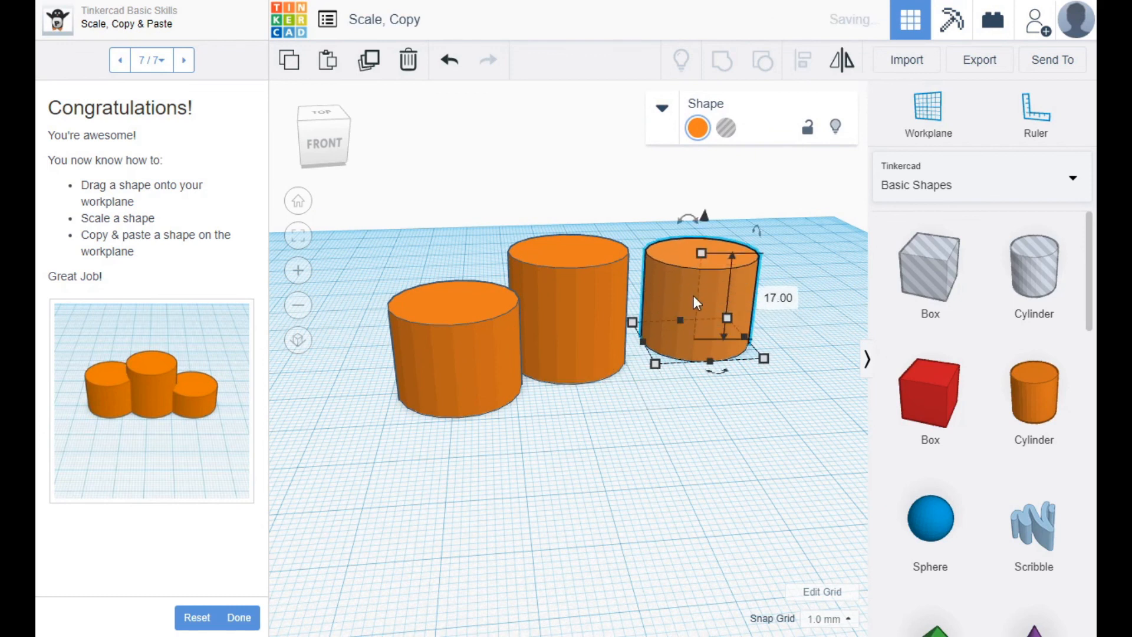
- Slide the right cylinder against the middle one, and move the left cylinder back and stretch it taller
left_click_drag(693, 295, 669, 296)
left_click_drag(502, 338, 516, 302)
left_click_drag(469, 275, 485, 250)
right_click_drag(629, 345, 581, 277)
- Undo the experimental moves and height changes made to the left and right cylinders, and clear the selection
left_click(448, 61)
left_click(448, 60)
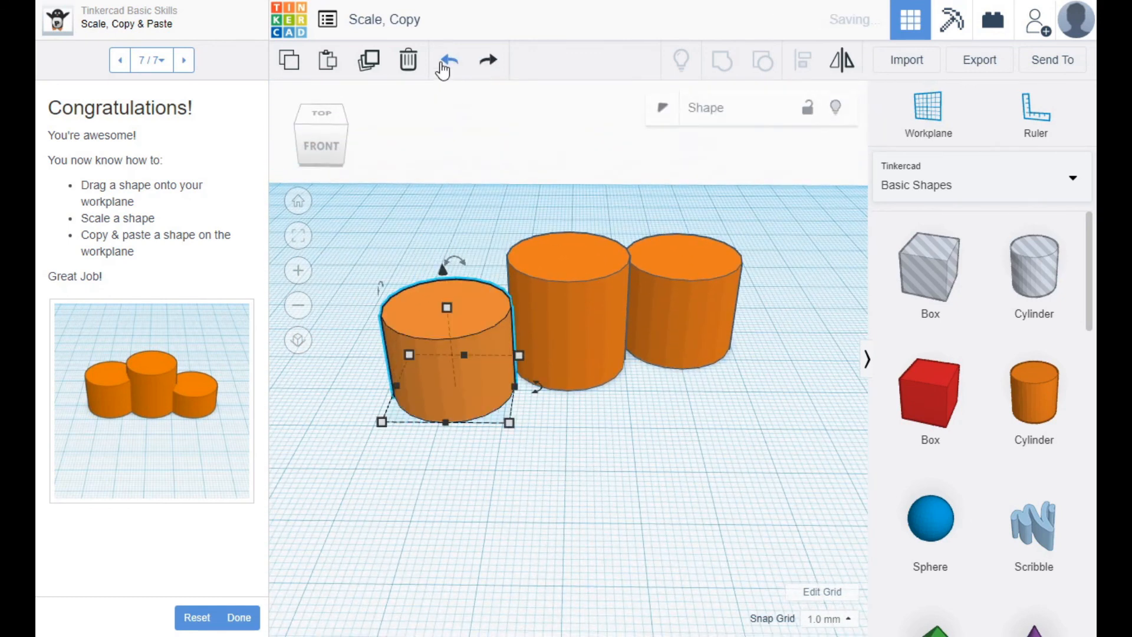
left_click(448, 60)
left_click(448, 61)
left_click(442, 63)
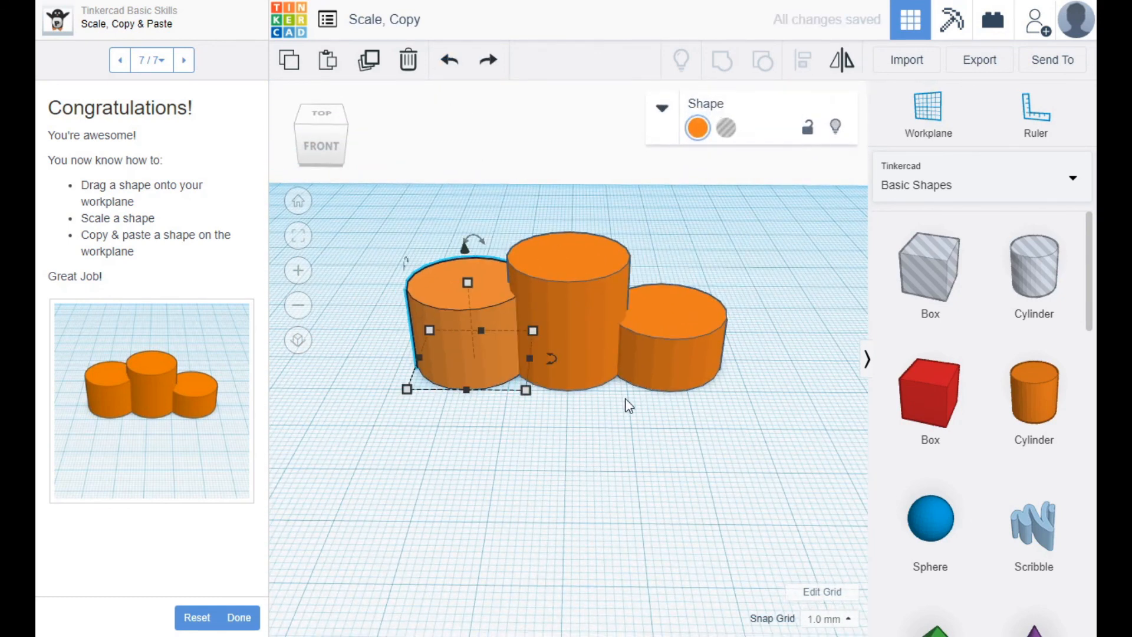
left_click(633, 461)
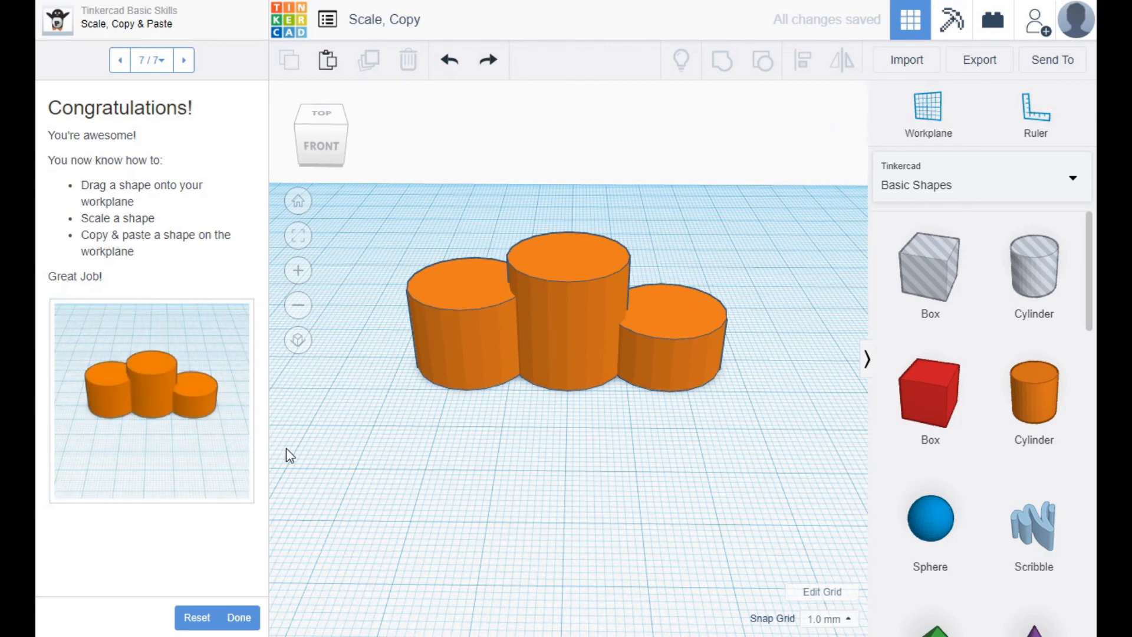